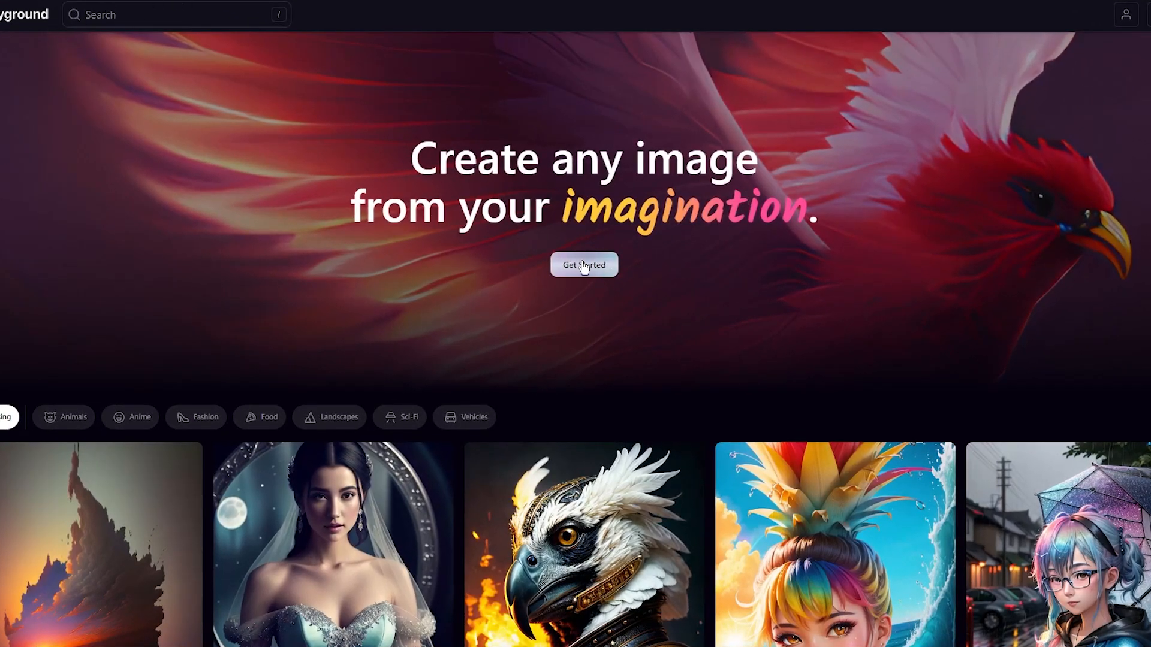
Get started with creating an image by signing in to Playground with an existing Google account.
{"action": "left_click_drag", "start_coordinate": [418, 129], "coordinate": [858, 200]}
{"action": "left_click", "coordinate": [879, 221]}
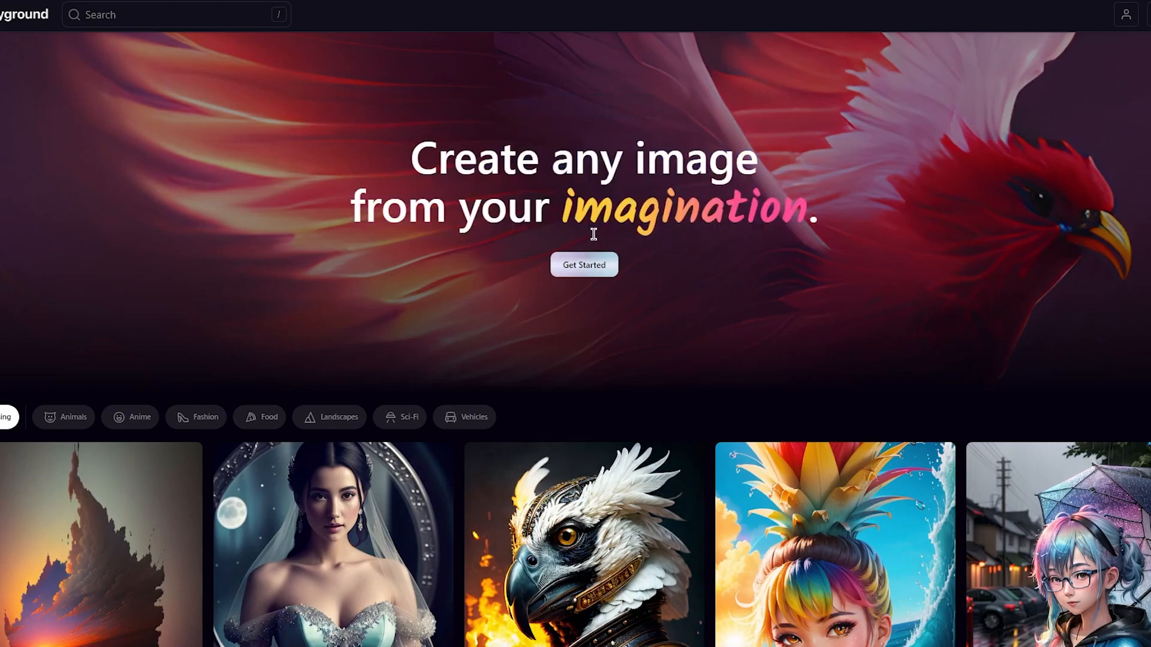
{"action": "left_click", "coordinate": [604, 268]}
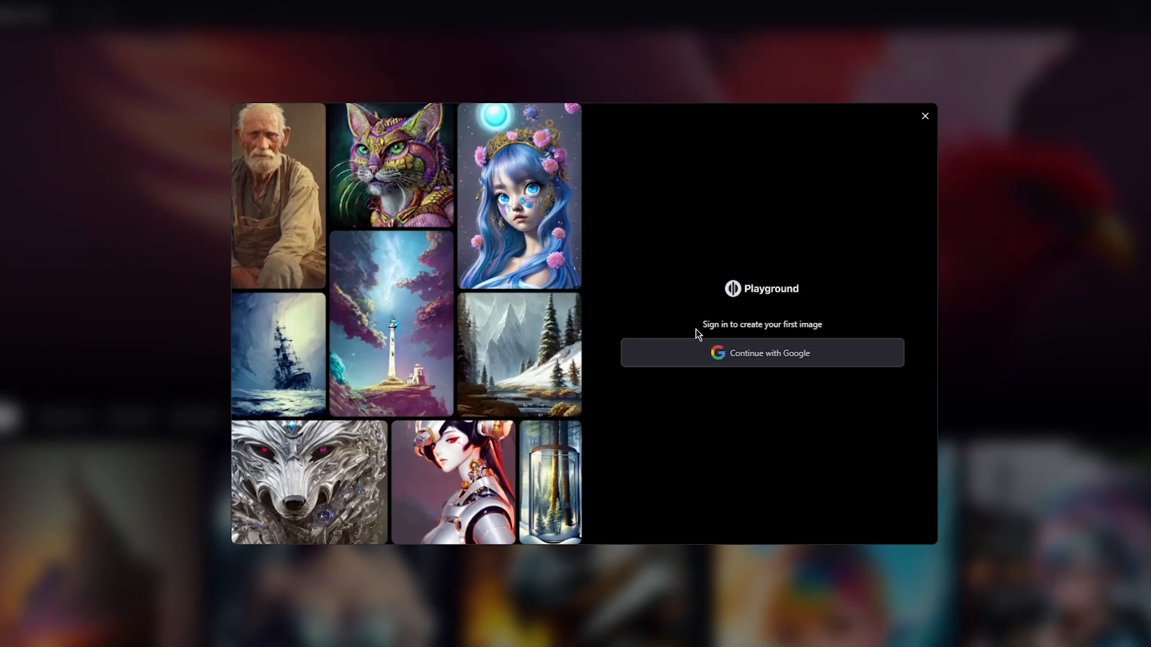
{"action": "left_click", "coordinate": [752, 345]}
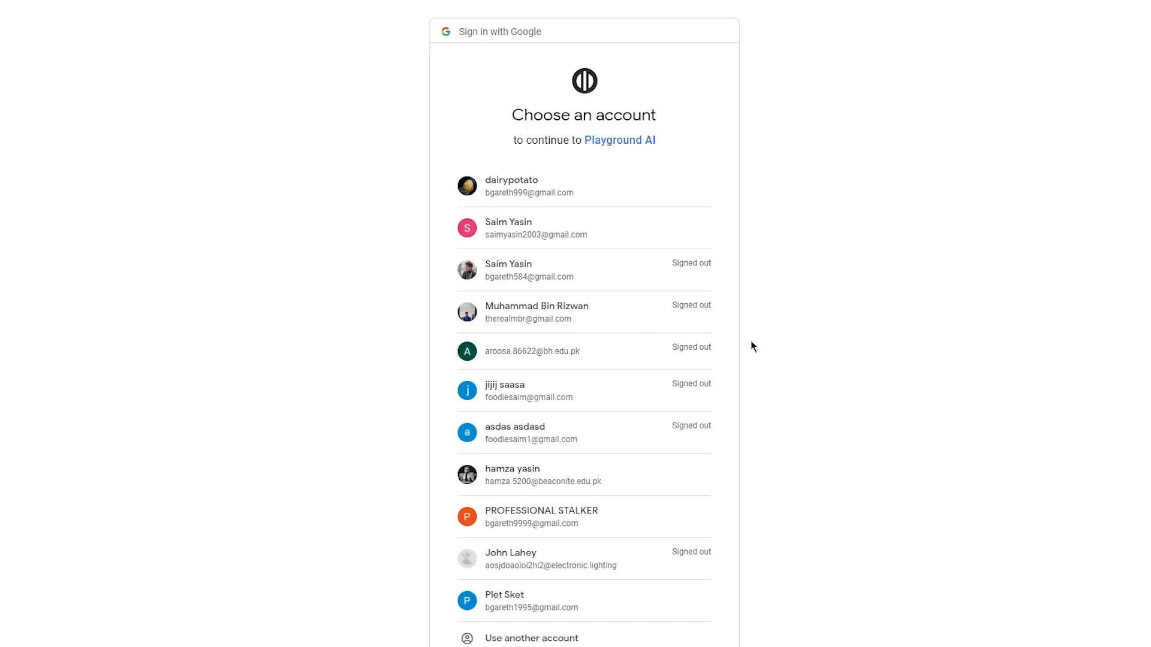
{"action": "left_click", "coordinate": [583, 234]}
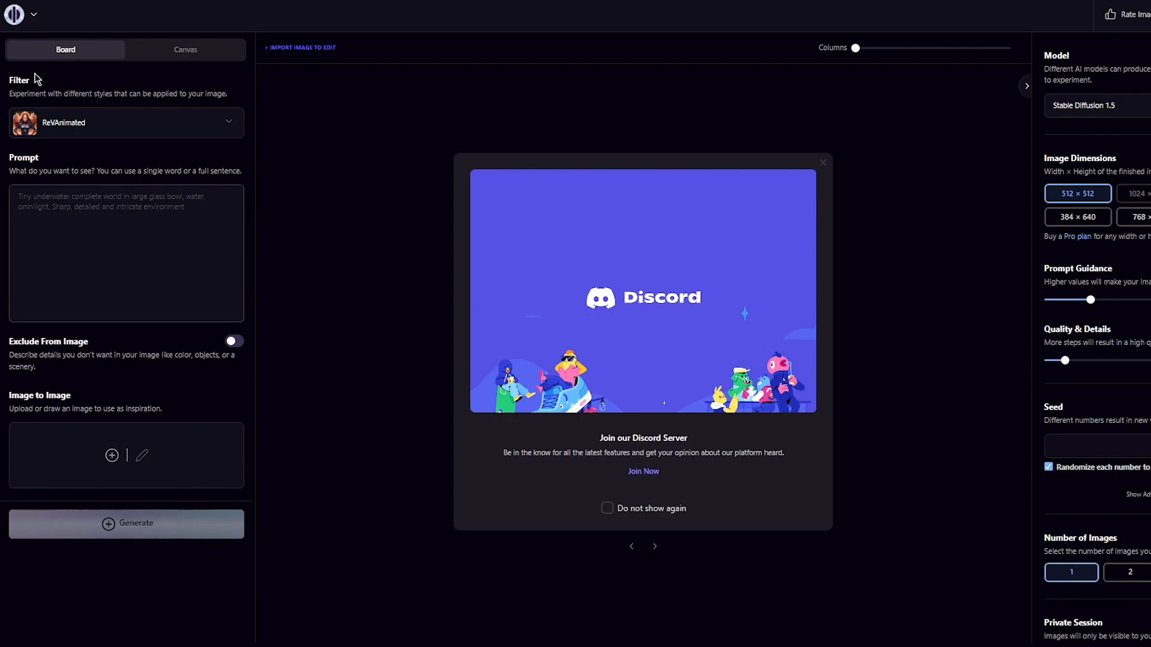
{"action": "left_click", "coordinate": [72, 123]}
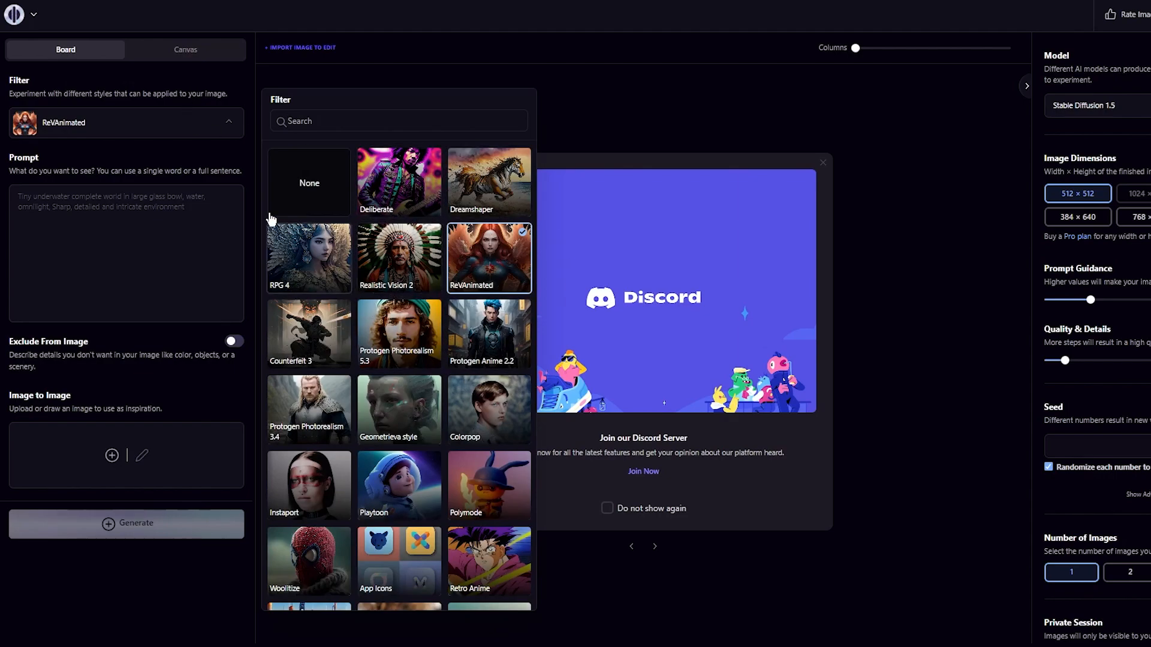
{"action": "left_click", "coordinate": [230, 118]}
Enter the prompt "a warzone in the 14th century and a man in full armor leading a fleet to a kingdom".
{"action": "left_click", "coordinate": [88, 211]}
{"action": "left_click", "coordinate": [109, 184]}
{"action": "left_click", "coordinate": [138, 210]}
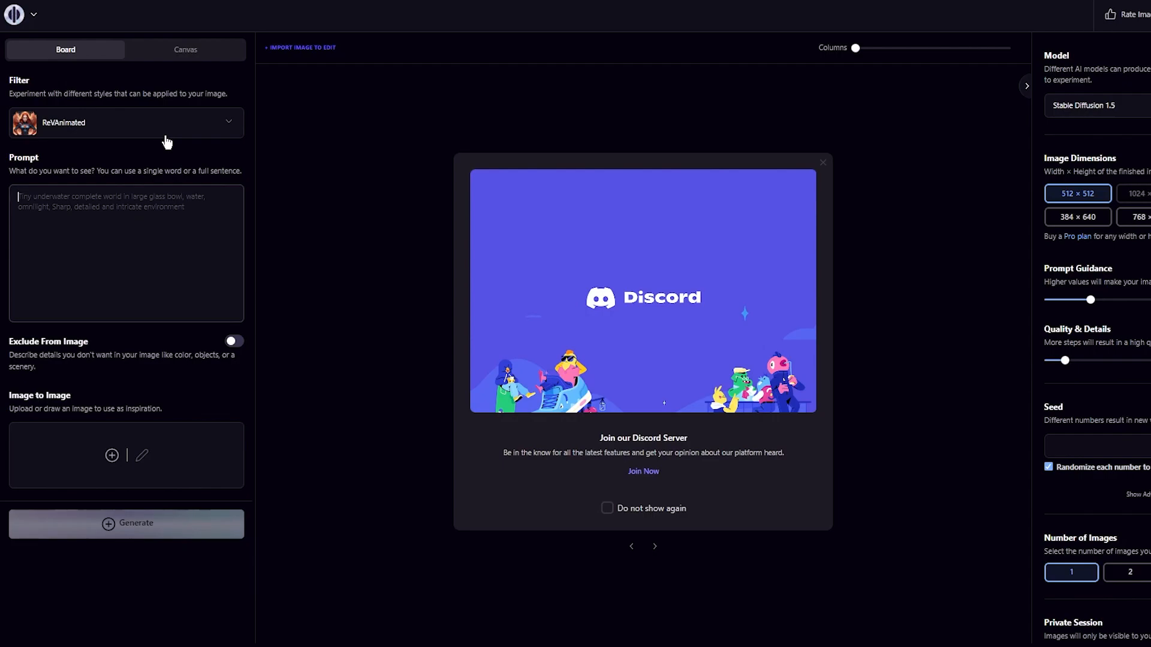
{"action": "type", "text": "a warzon"}
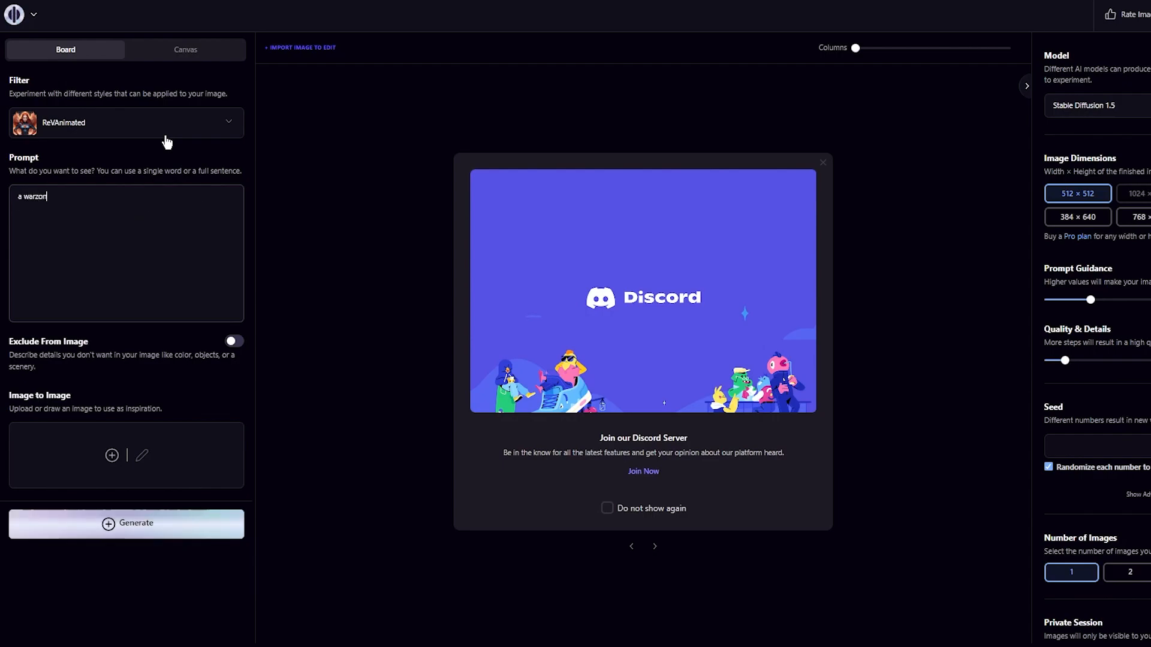
{"action": "type", "text": "e in the "}
{"action": "type", "text": "14th century and "}
{"action": "type", "text": "a man in t"}
{"action": "type", "text": "ull armour"}
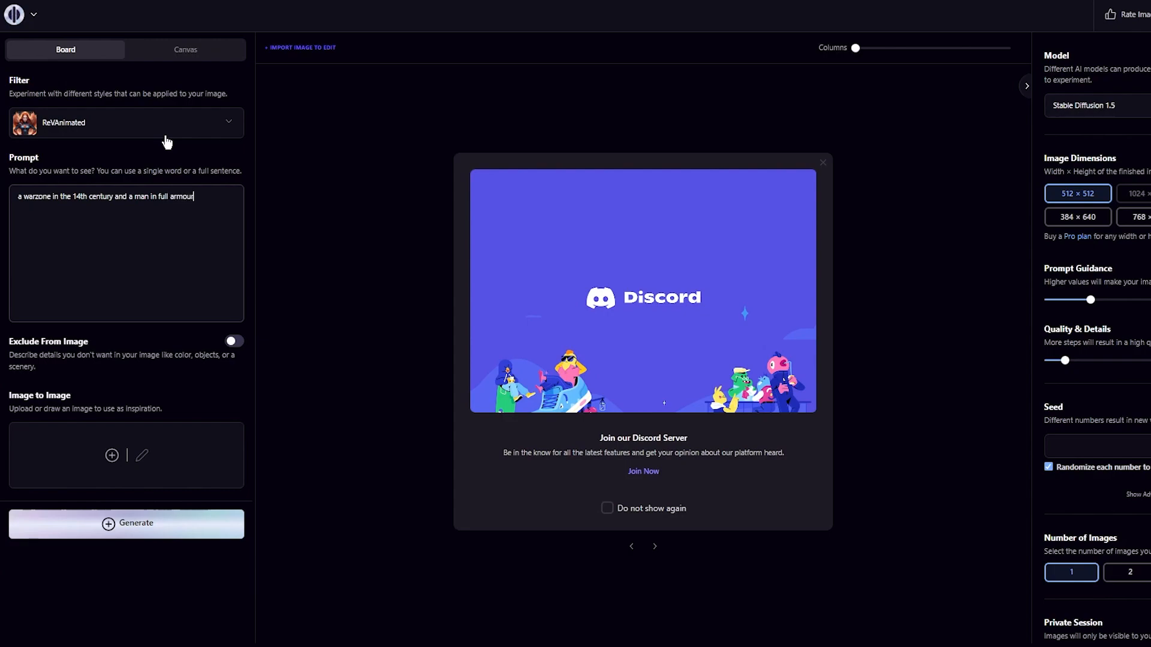
{"action": "type", "text": " leading a fleet to a kingdom"}
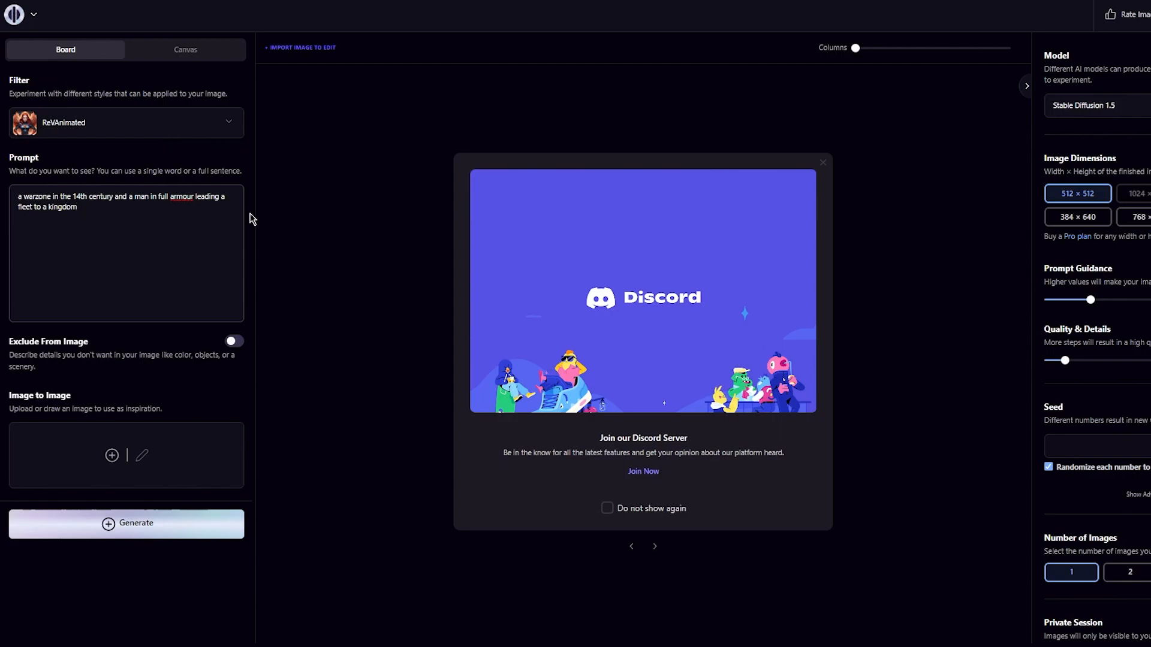
{"action": "right_click", "coordinate": [184, 197]}
{"action": "left_click", "coordinate": [231, 202]}
Apply the Dreamshaper filter and generate an image from the prompt.
{"action": "left_click", "coordinate": [143, 129]}
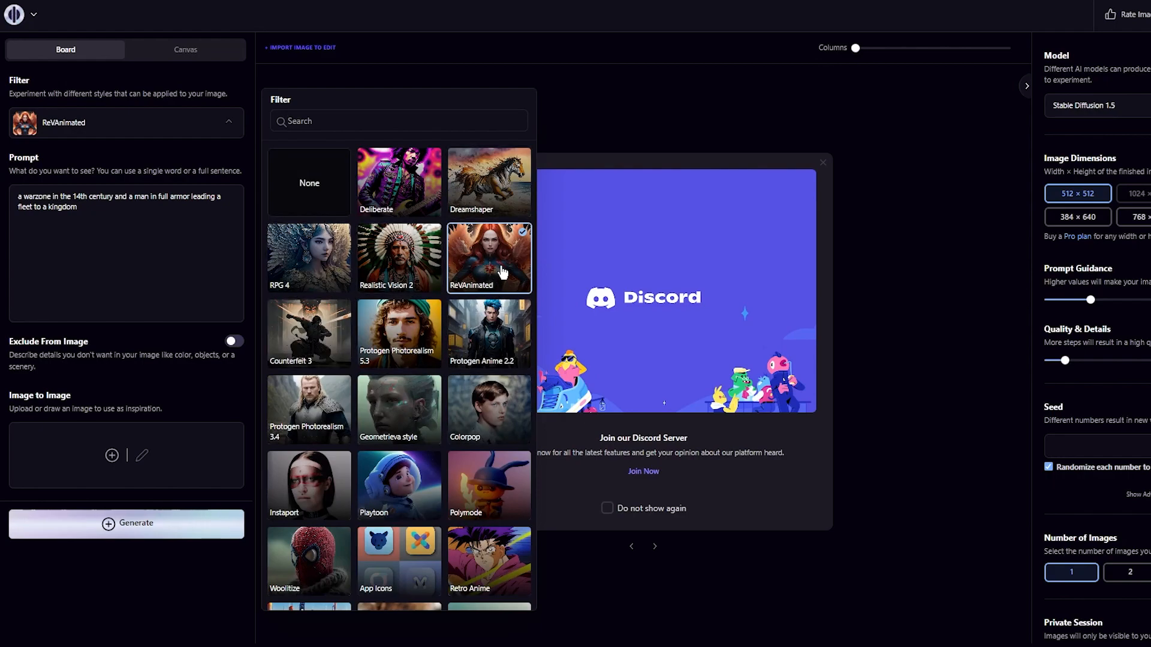
{"action": "left_click", "coordinate": [511, 197]}
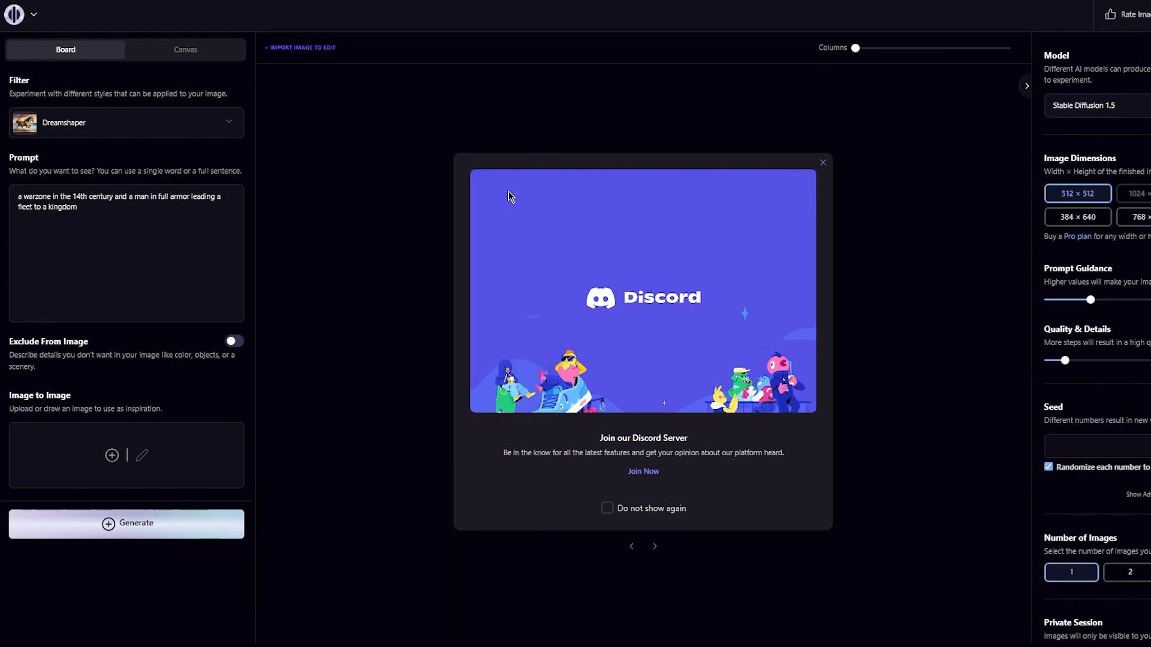
{"action": "left_click", "coordinate": [156, 523]}
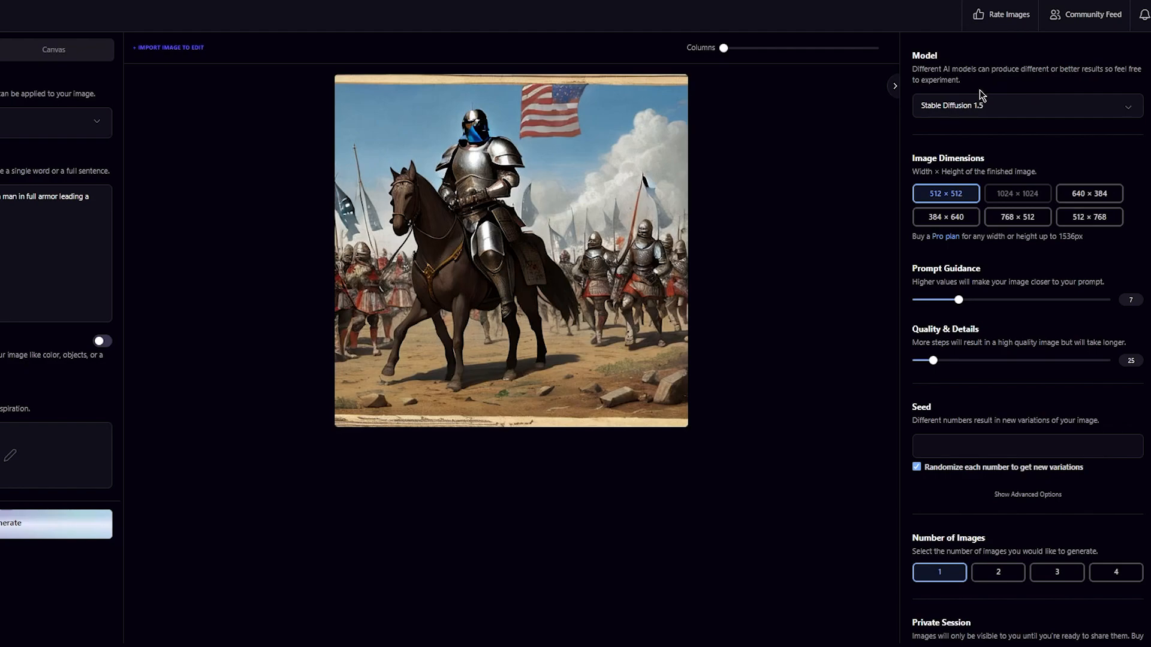
Switch the model to Playground v1 and generate another image from the same prompt.
{"action": "left_click", "coordinate": [998, 106]}
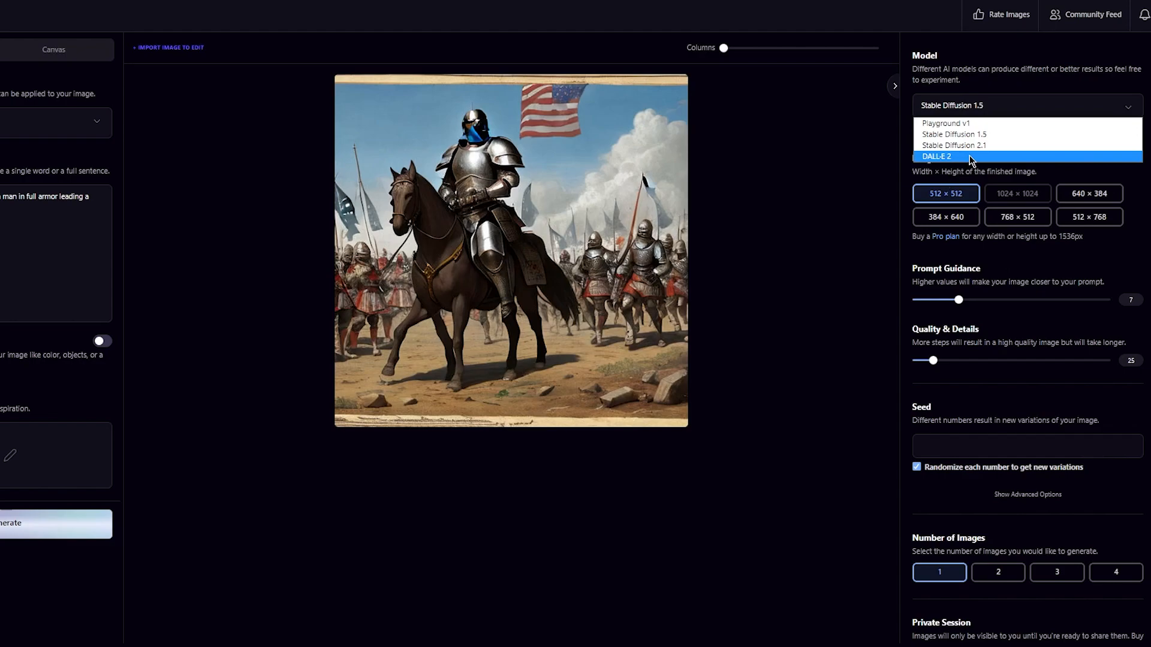
{"action": "left_click", "coordinate": [969, 116]}
{"action": "left_click", "coordinate": [965, 118]}
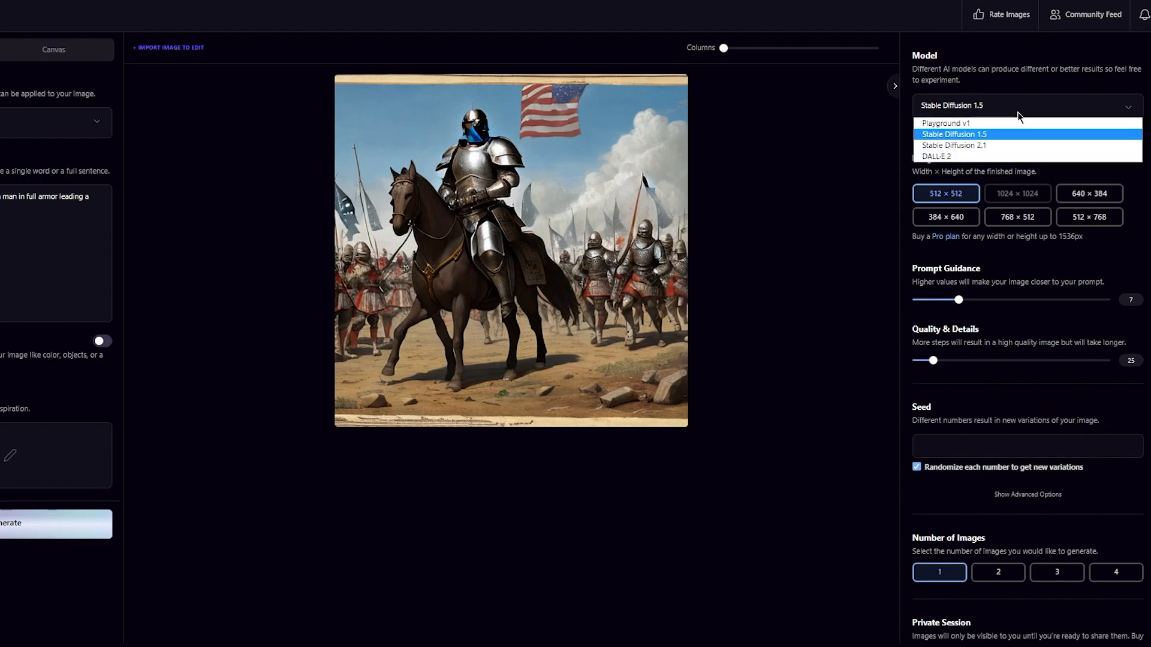
{"action": "left_click", "coordinate": [984, 120]}
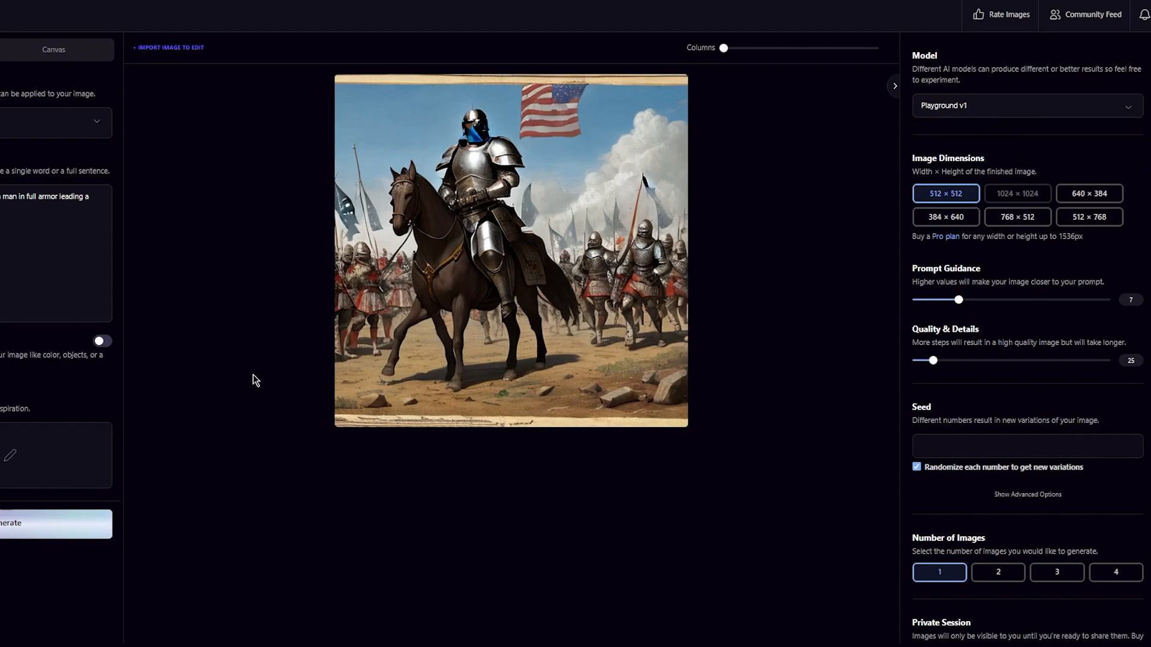
{"action": "left_click", "coordinate": [36, 525]}
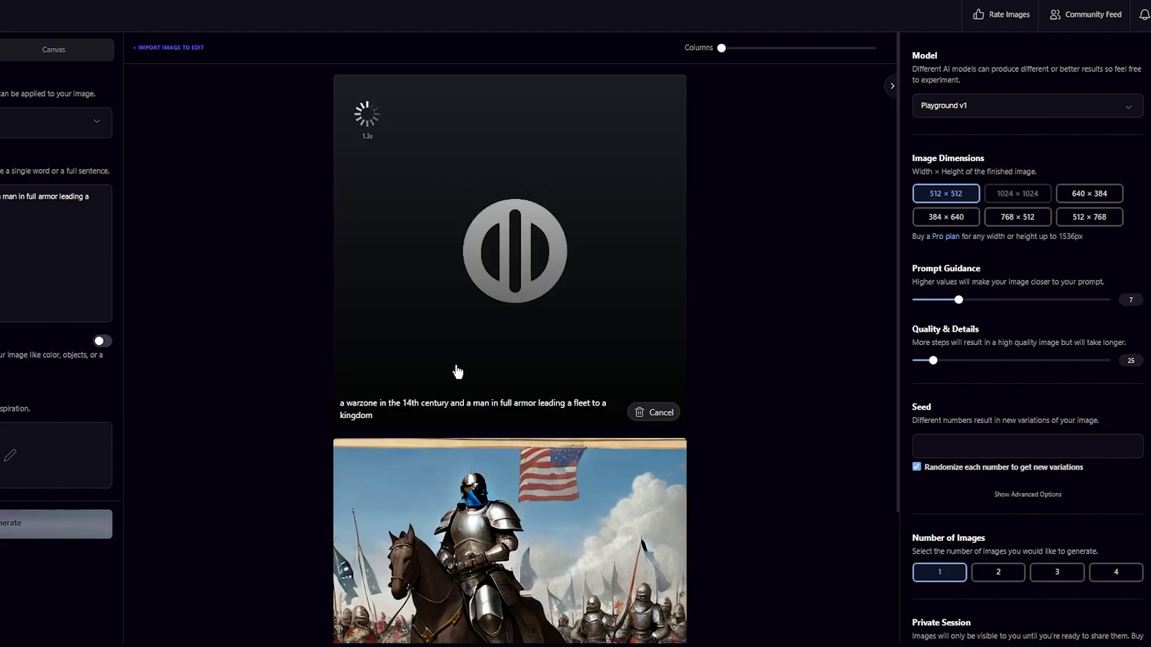
Compare the two generated images, and generate another one with the Stable Diffusion 2.1 model.
{"action": "scroll", "coordinate": [455, 378], "scroll_direction": "down", "scroll_amount": 3}
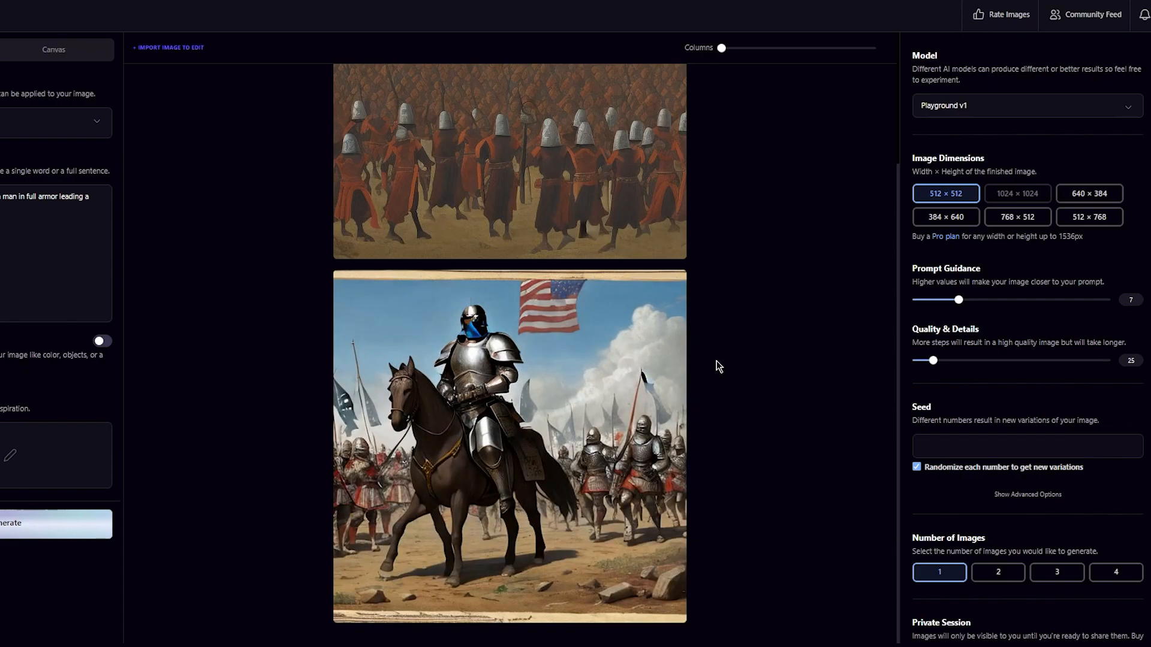
{"action": "scroll", "coordinate": [737, 388], "scroll_direction": "up", "scroll_amount": 3}
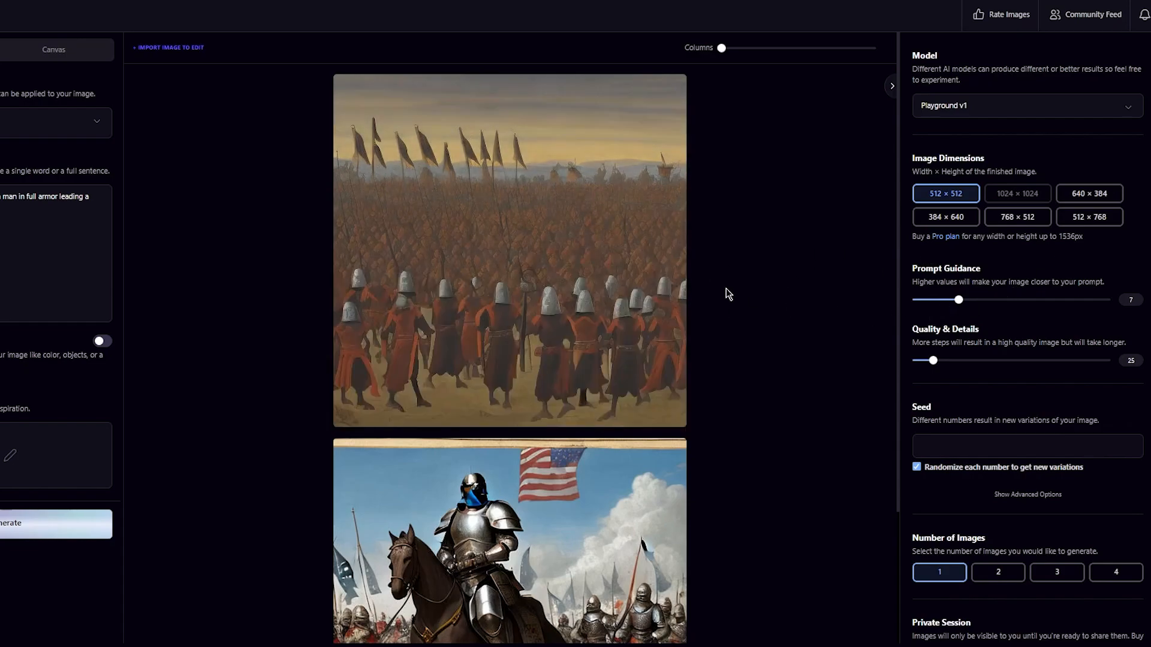
{"action": "mouse_move", "coordinate": [607, 209]}
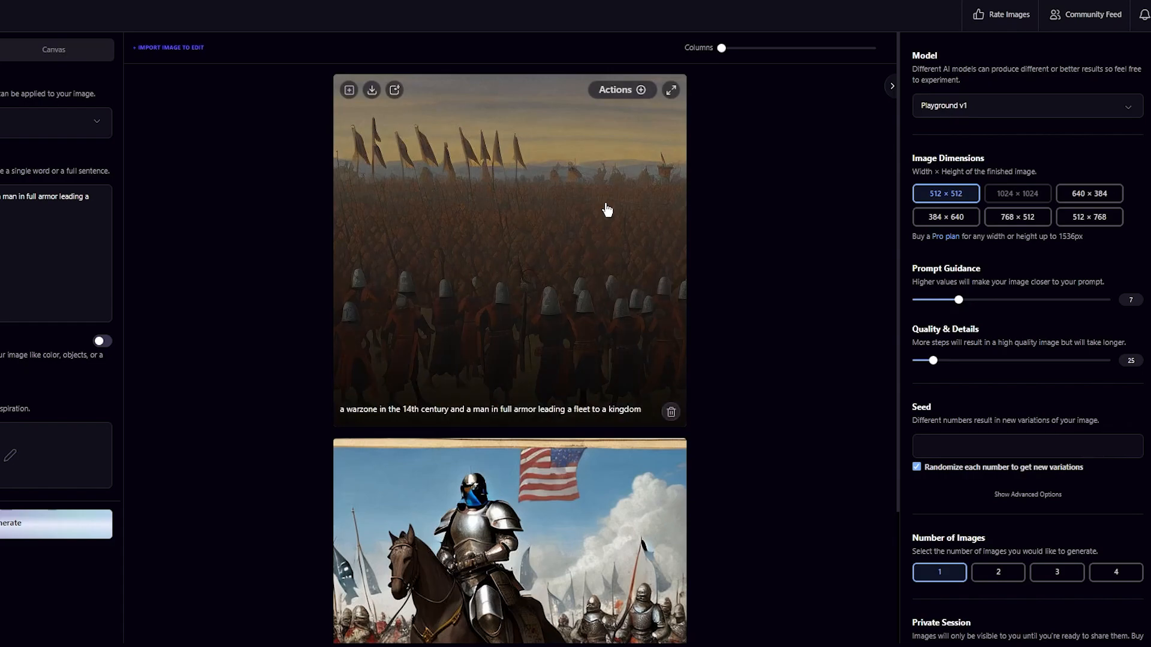
{"action": "scroll", "coordinate": [606, 209], "scroll_direction": "down", "scroll_amount": 3}
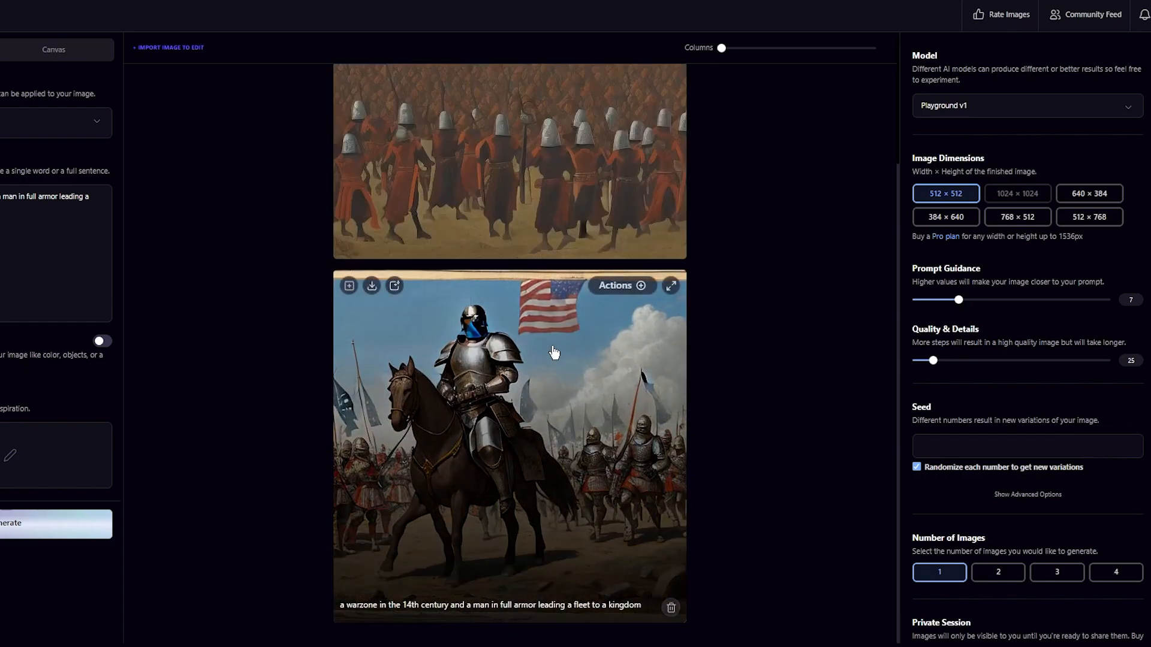
{"action": "scroll", "coordinate": [606, 209], "scroll_direction": "up", "scroll_amount": 3}
{"action": "left_click", "coordinate": [1024, 108]}
{"action": "left_click", "coordinate": [985, 146]}
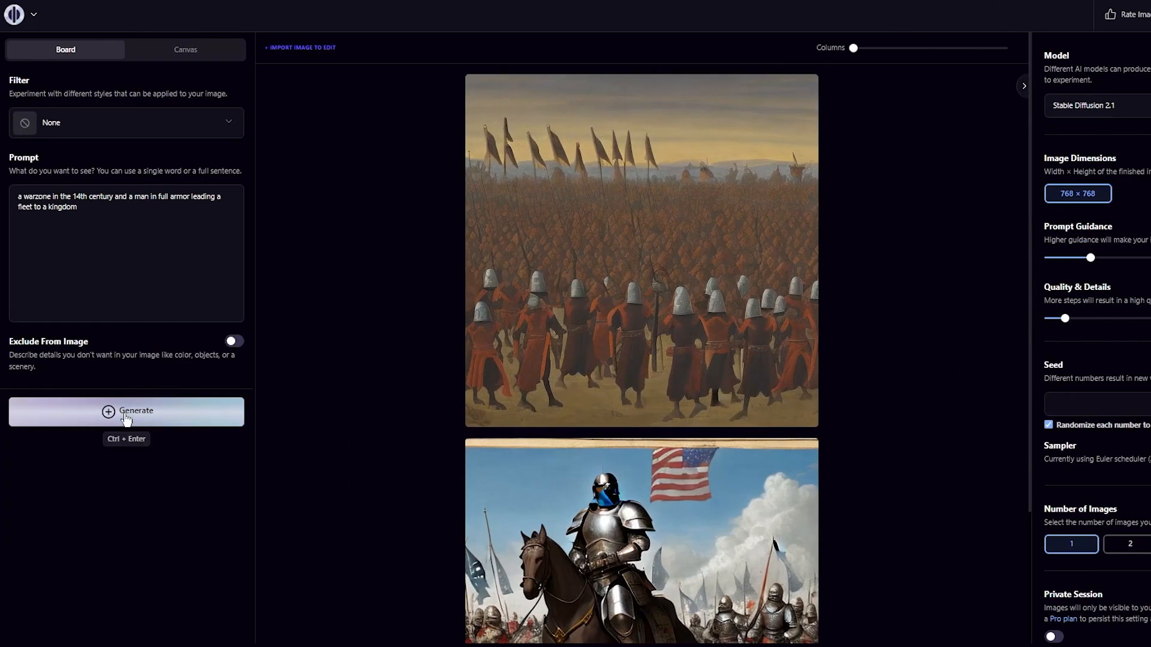
{"action": "left_click", "coordinate": [23, 414]}
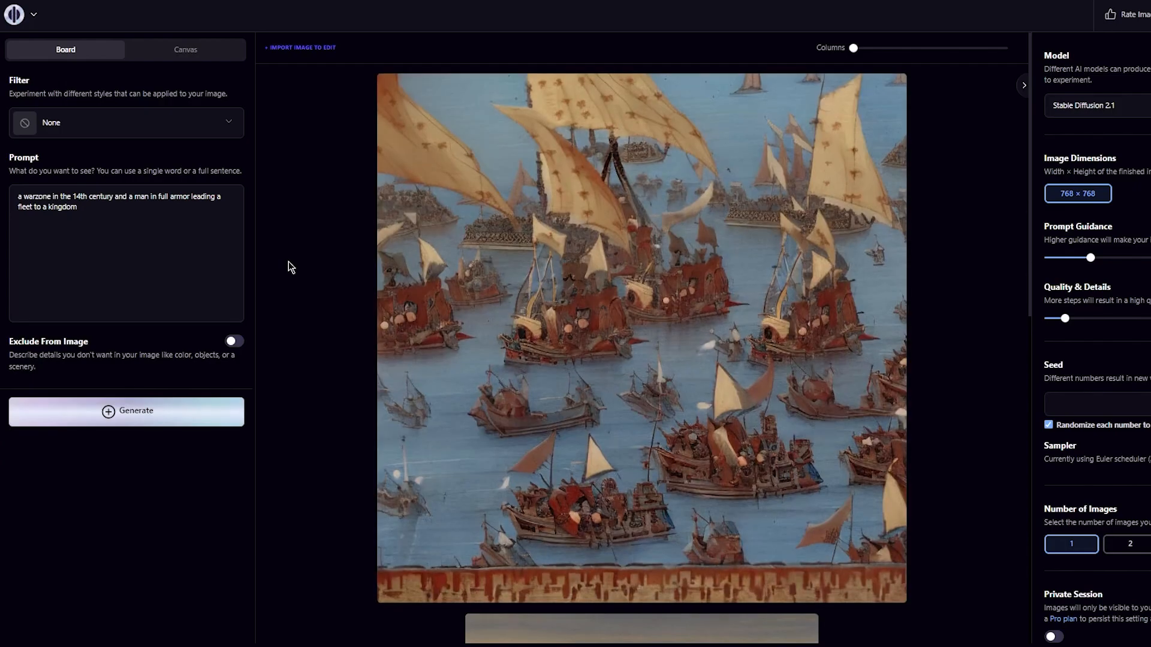
Review the generated images, try to switch the model to DALL-E 2 and cancel the add-on purchase.
{"action": "scroll", "coordinate": [293, 291], "scroll_direction": "down", "scroll_amount": 10}
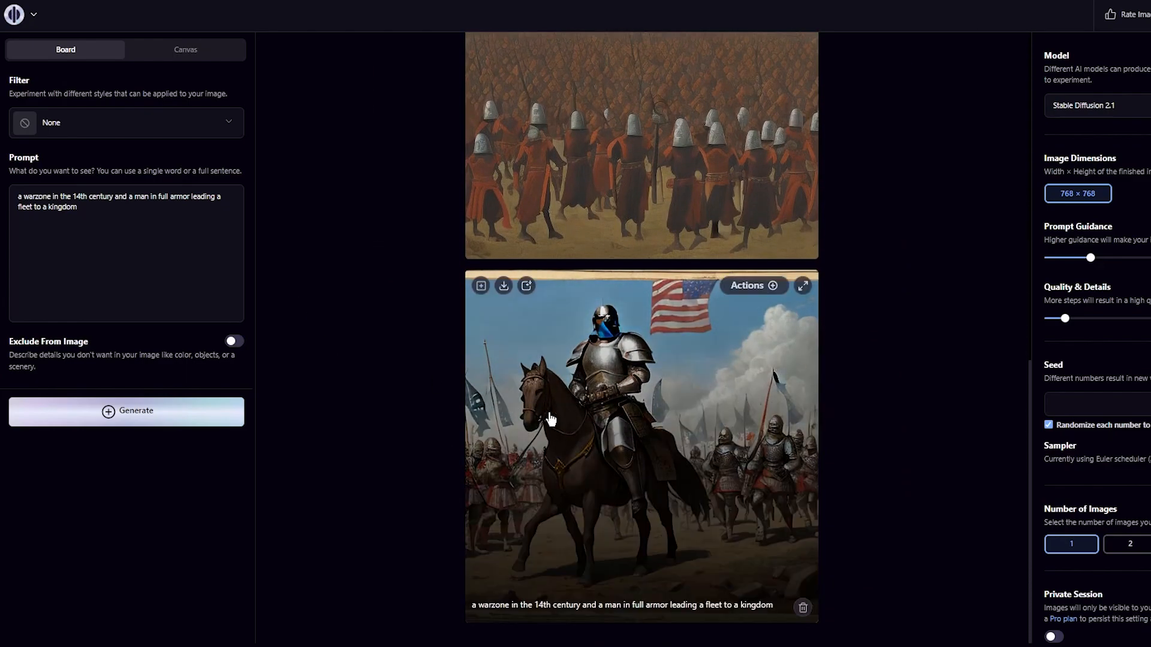
{"action": "scroll", "coordinate": [636, 330], "scroll_direction": "up", "scroll_amount": 10}
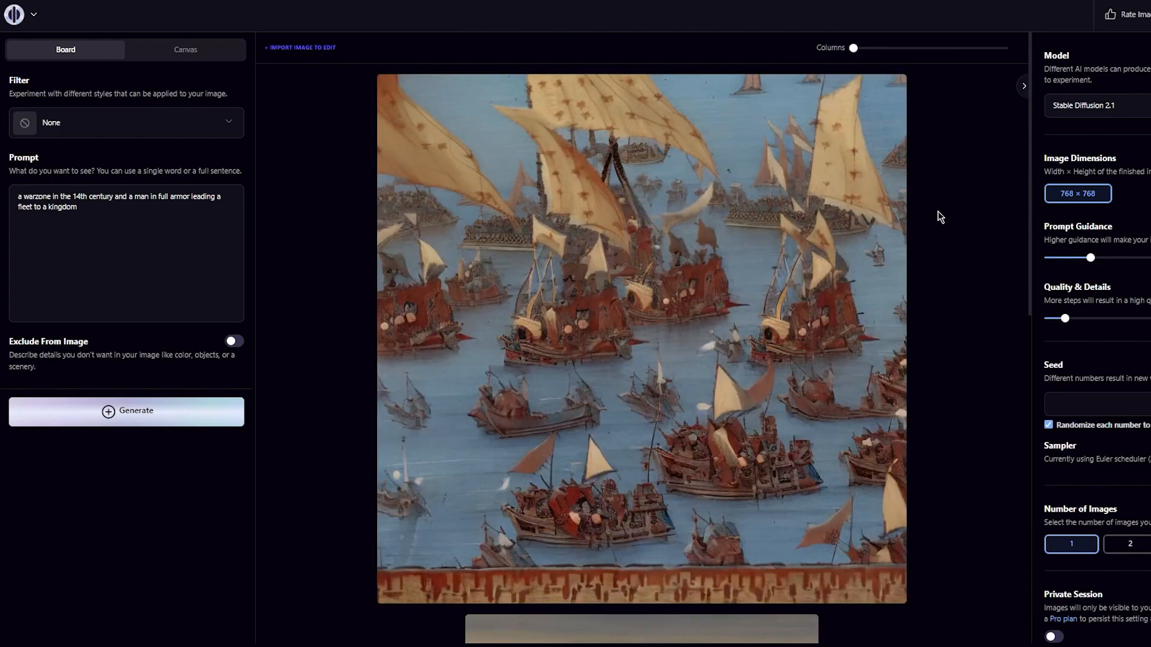
{"action": "left_click", "coordinate": [1097, 105]}
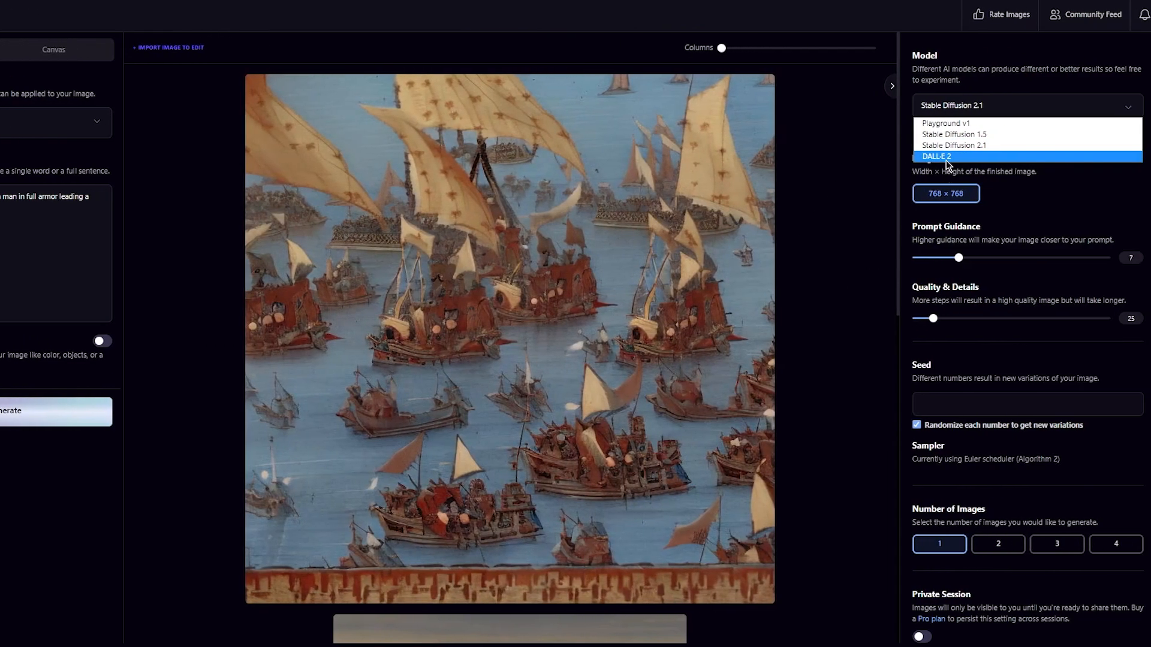
{"action": "left_click", "coordinate": [946, 157]}
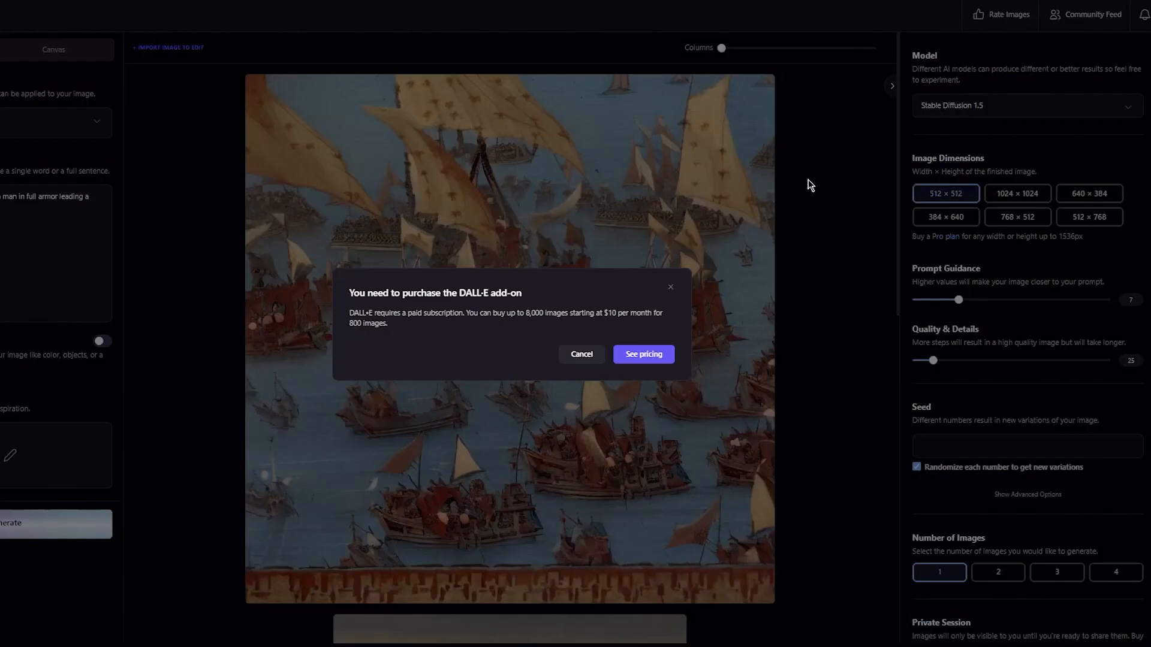
{"action": "left_click", "coordinate": [580, 355]}
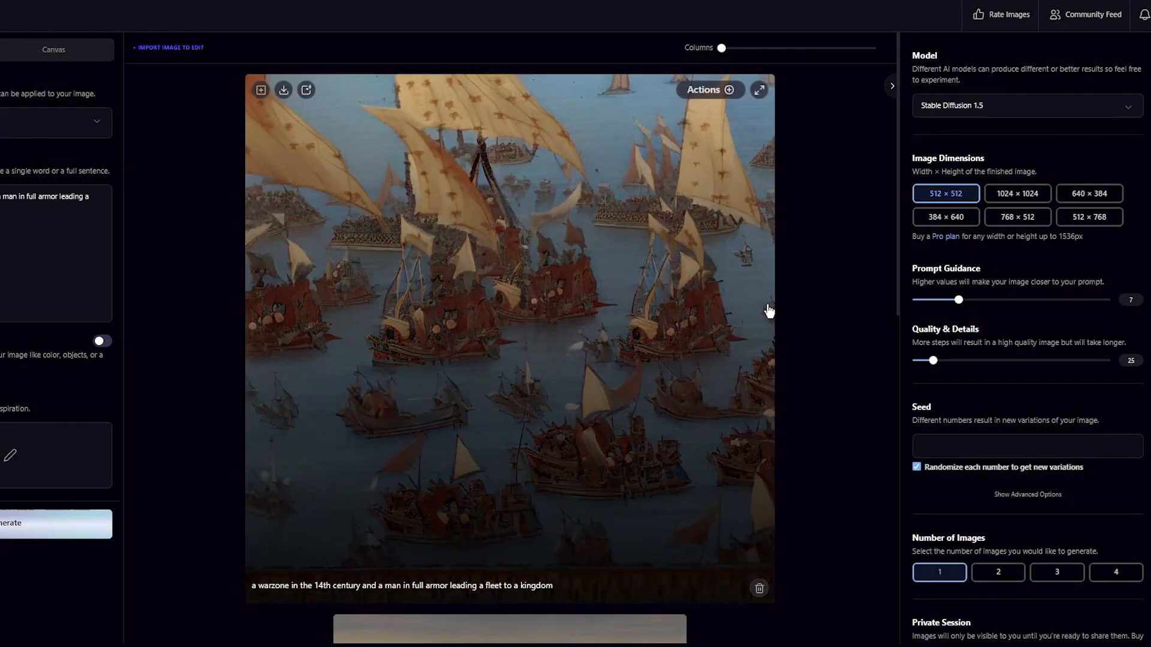
{"action": "left_click", "coordinate": [987, 112]}
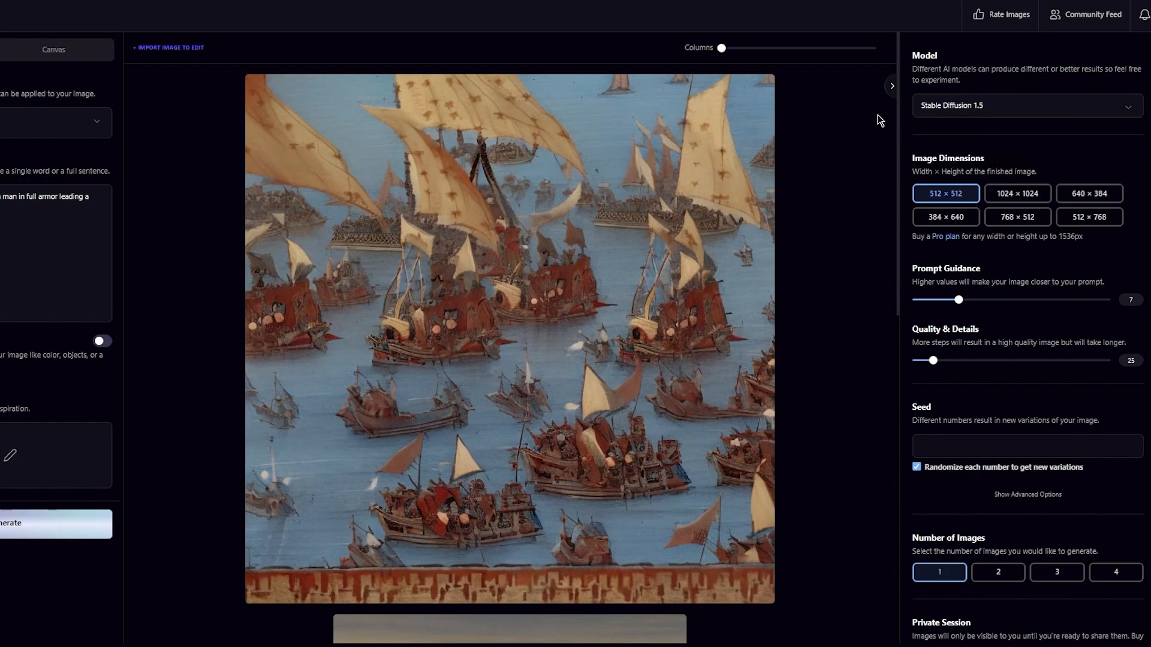
Increase the number of board columns so that all three generated images fit side by side.
{"action": "scroll", "coordinate": [888, 114], "scroll_direction": "down", "scroll_amount": 4}
{"action": "scroll", "coordinate": [798, 100], "scroll_direction": "up", "scroll_amount": 2}
{"action": "left_click_drag", "start_coordinate": [722, 48], "coordinate": [821, 62]}
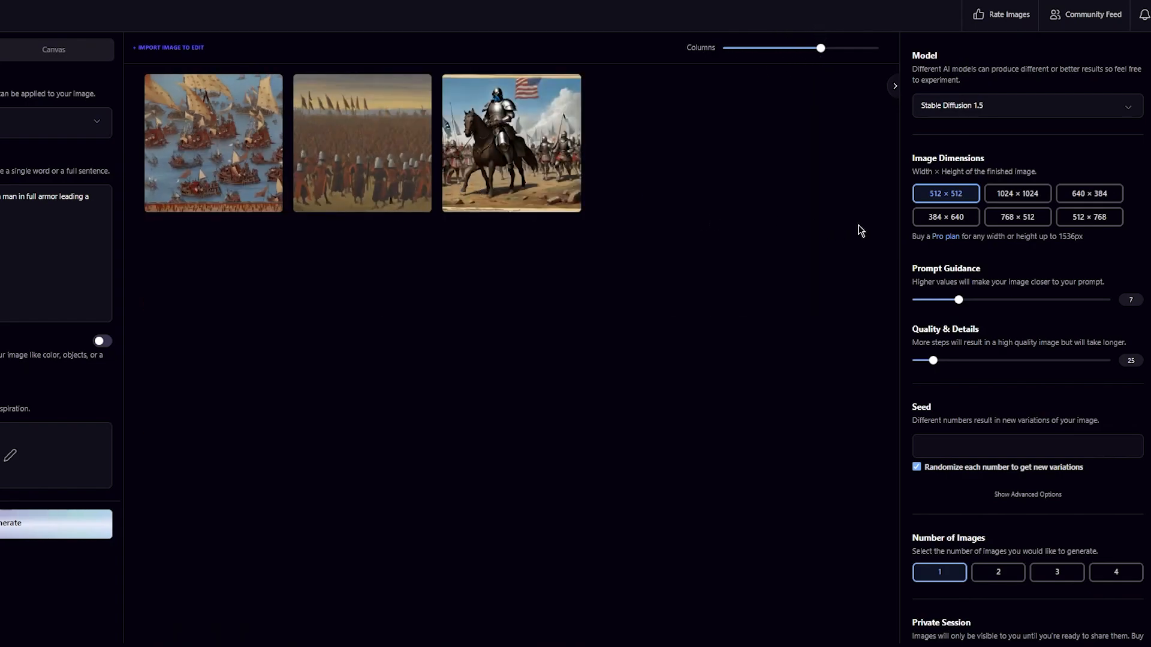
Set the image dimensions to 1024 × 1024, Prompt Guidance to 20 and Quality & Details to 95, with one image per generation.
{"action": "left_click", "coordinate": [1009, 193]}
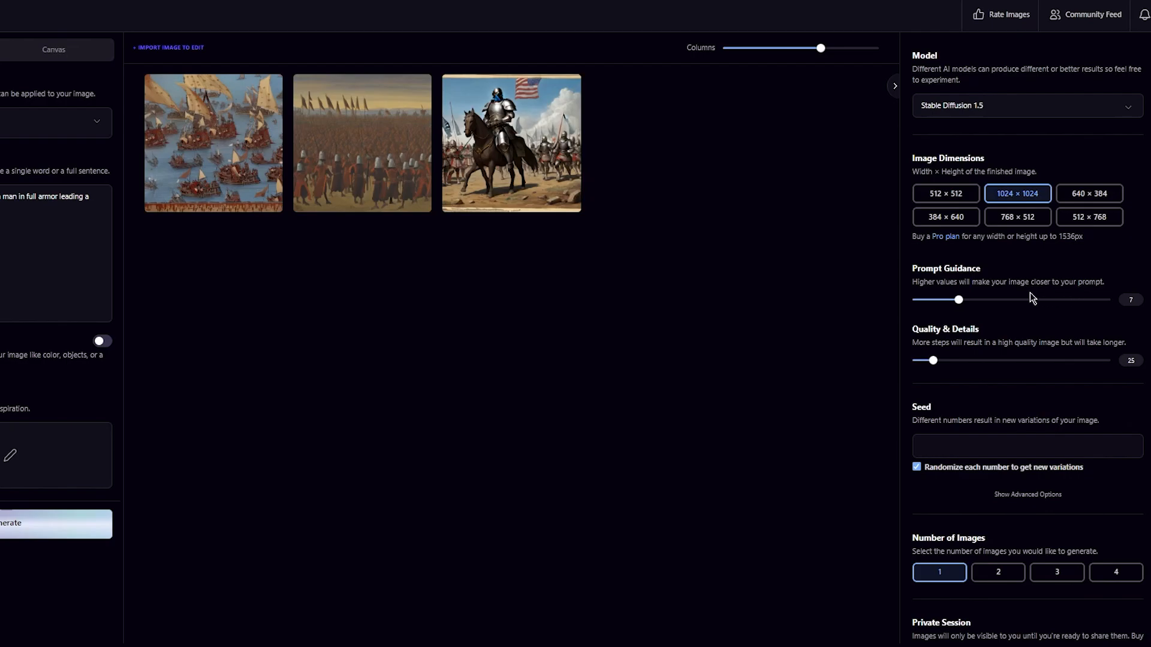
{"action": "scroll", "coordinate": [991, 301], "scroll_direction": "down", "scroll_amount": 1}
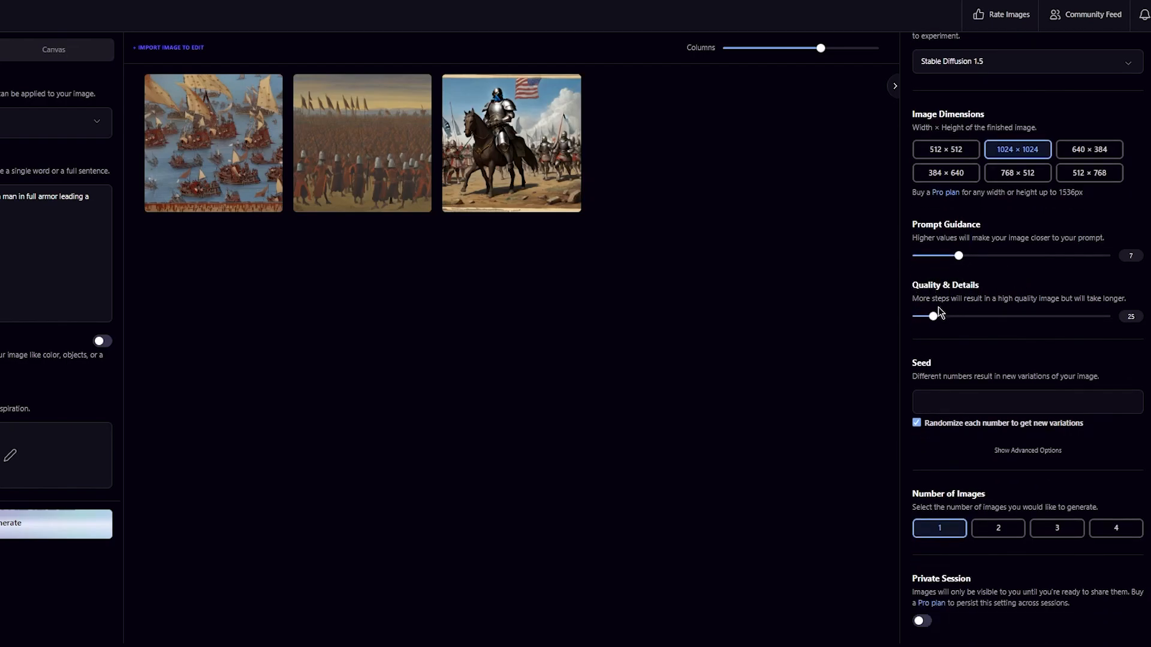
{"action": "left_click_drag", "start_coordinate": [936, 321], "coordinate": [1033, 329]}
{"action": "left_click_drag", "start_coordinate": [959, 266], "coordinate": [1050, 278]}
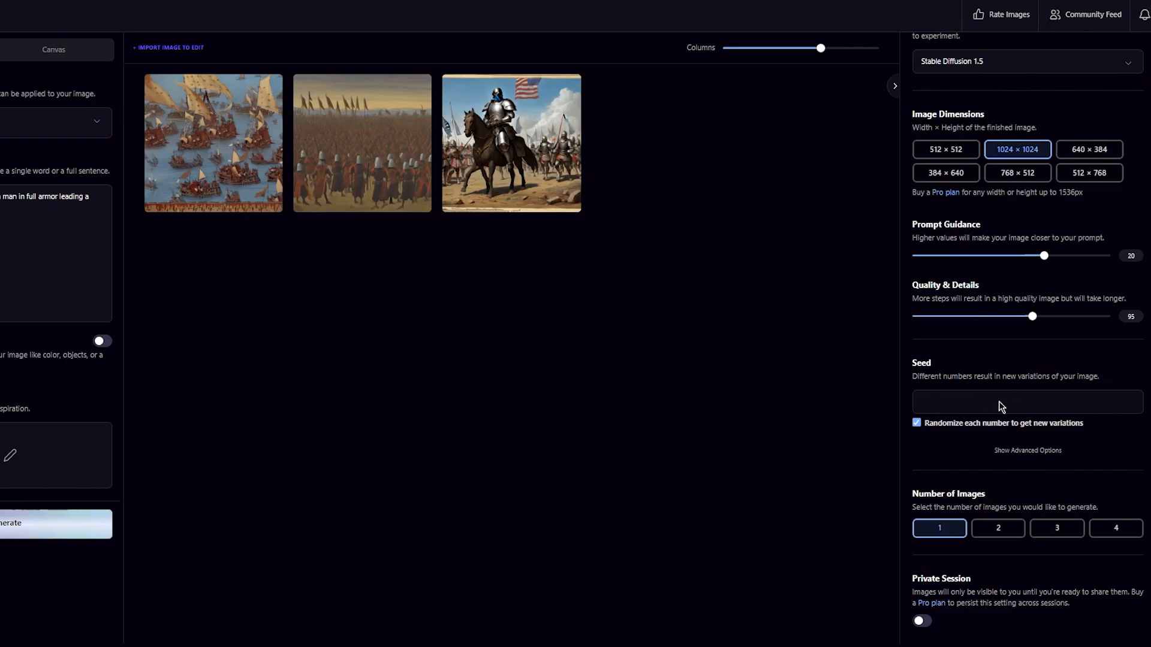
{"action": "left_click", "coordinate": [1046, 528]}
{"action": "left_click", "coordinate": [957, 530]}
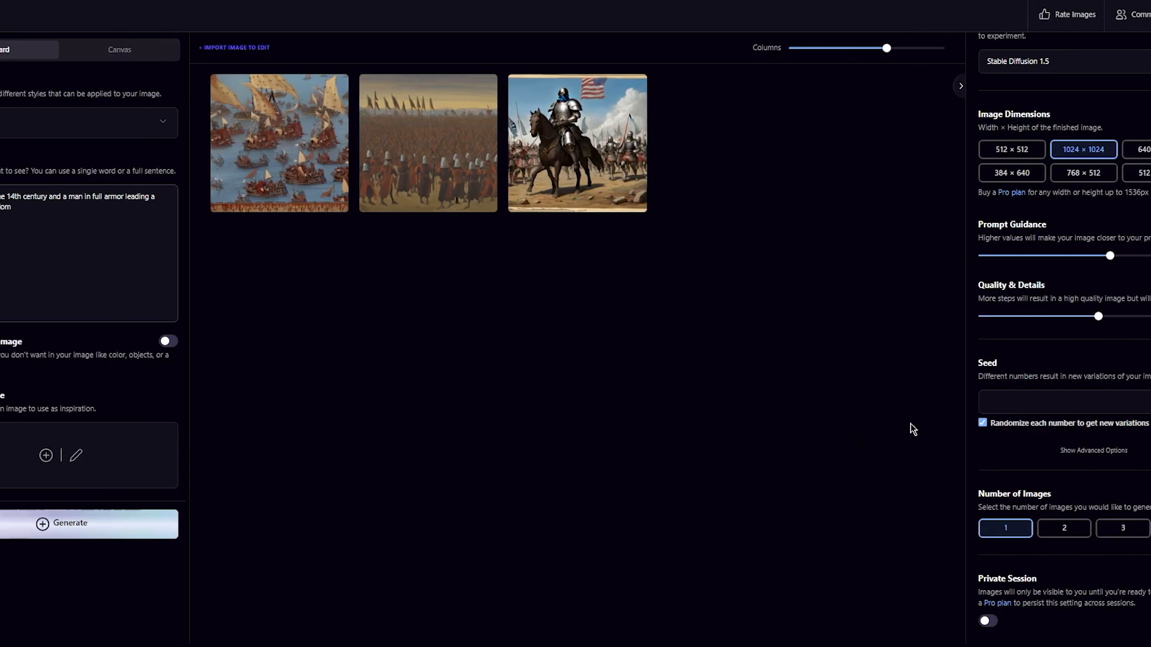
Replace the prompt with "end of the world" and generate an image from it.
{"action": "left_click_drag", "start_coordinate": [18, 197], "coordinate": [523, 213]}
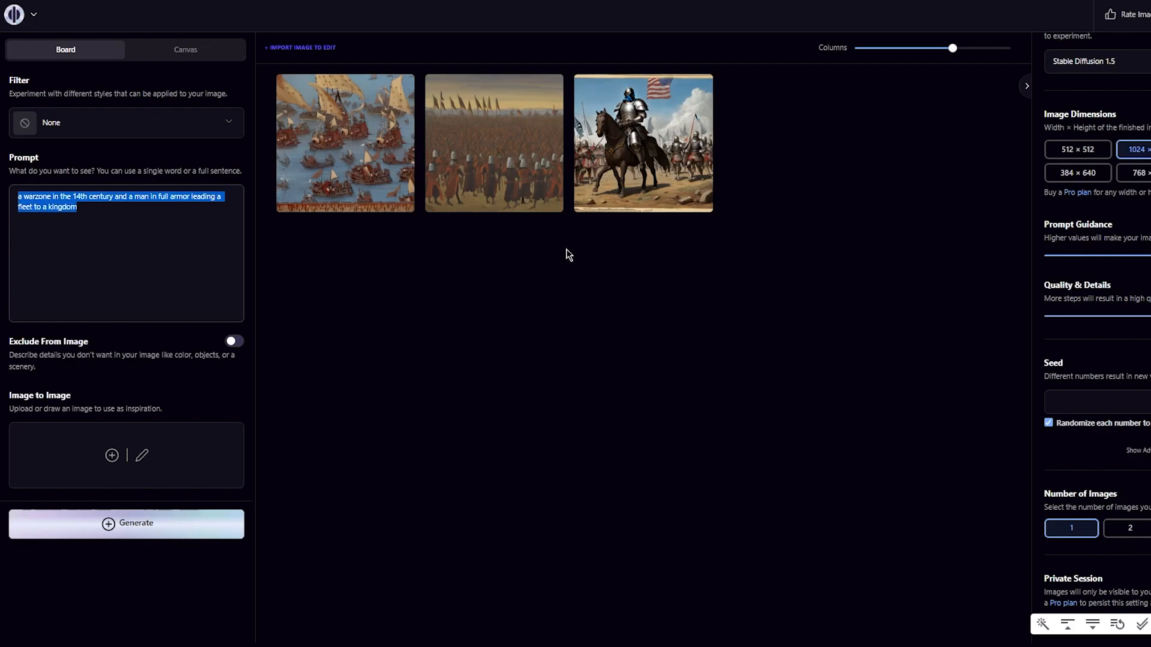
{"action": "key", "text": "BackSpace"}
{"action": "type", "text": "e"}
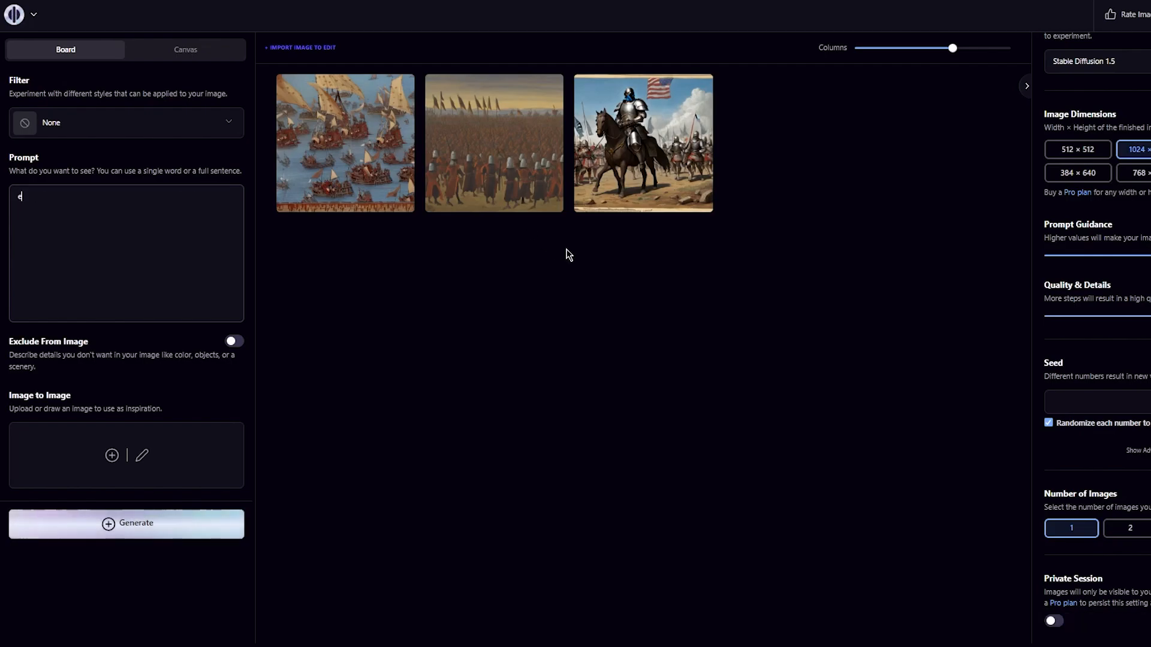
{"action": "type", "text": "nd of the wor"}
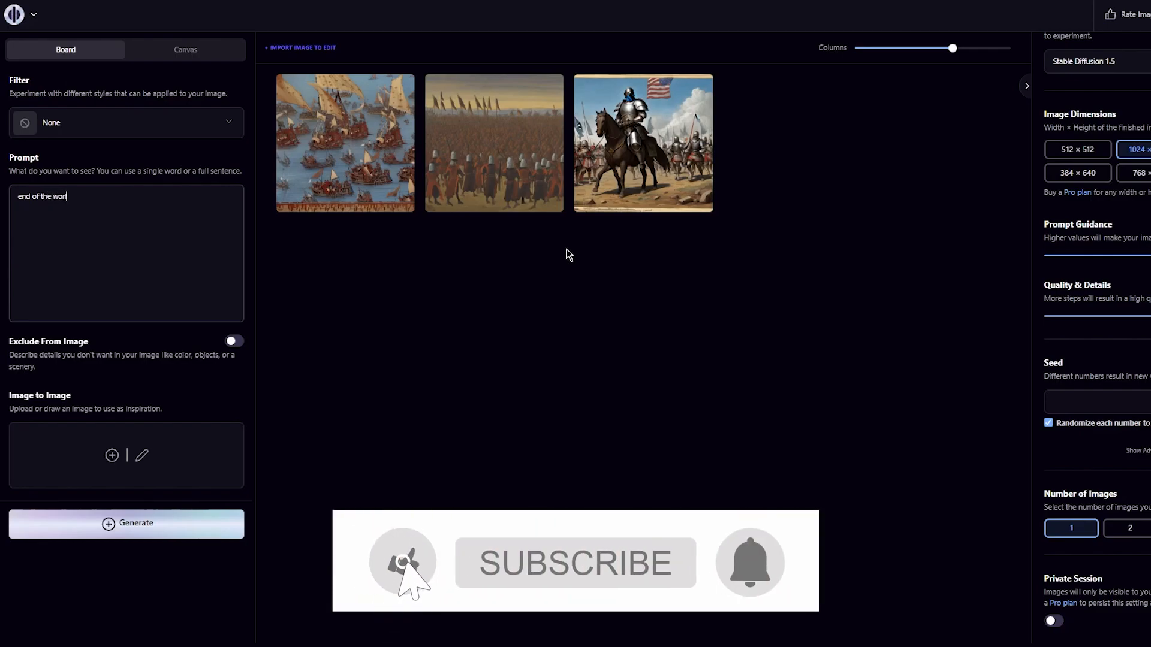
{"action": "type", "text": "ld"}
{"action": "left_click", "coordinate": [109, 521]}
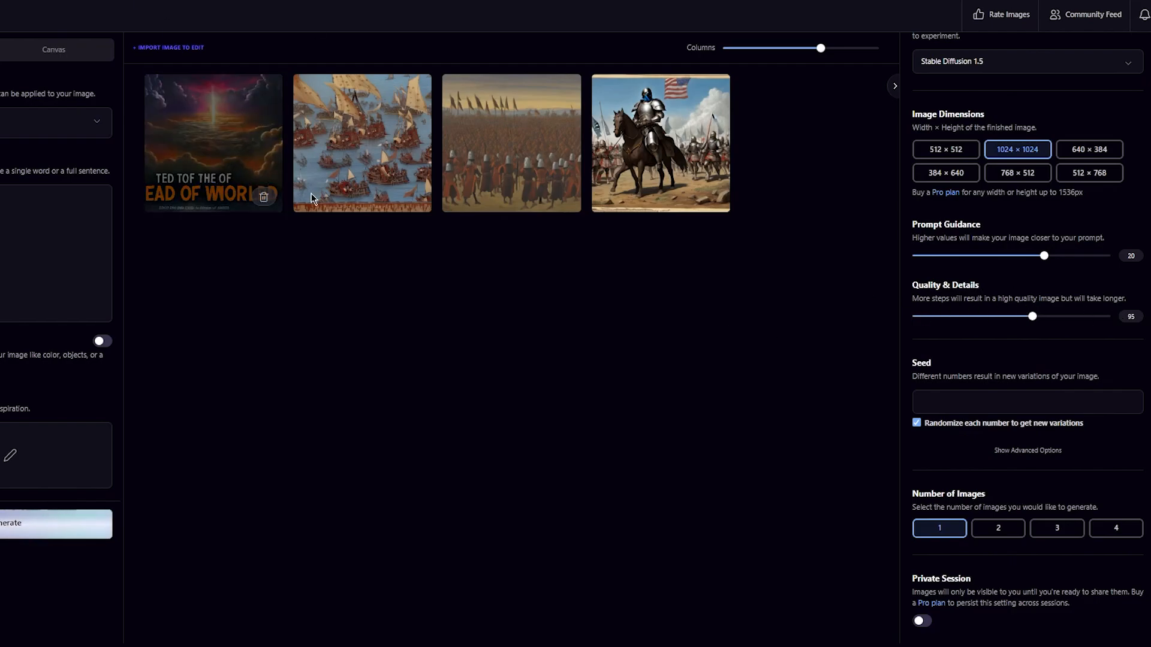
Enlarge the board to one column, examine the end-of-the-world image in full, and set the board to four columns.
{"action": "left_click_drag", "start_coordinate": [821, 48], "coordinate": [732, 53]}
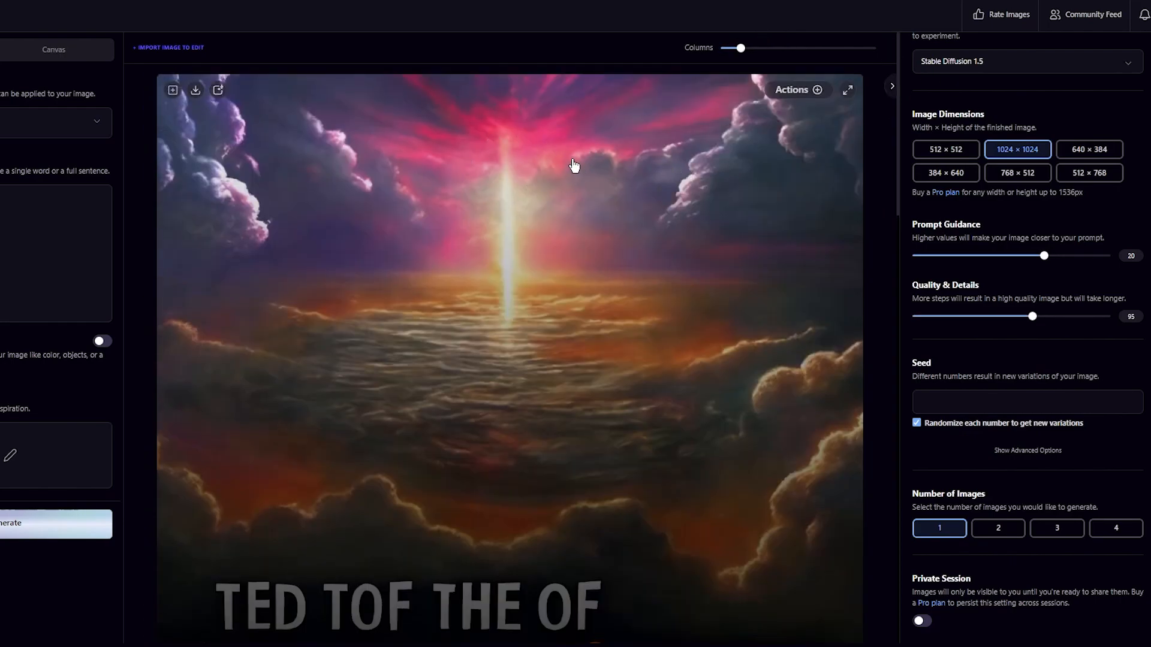
{"action": "scroll", "coordinate": [599, 168], "scroll_direction": "down", "scroll_amount": 5}
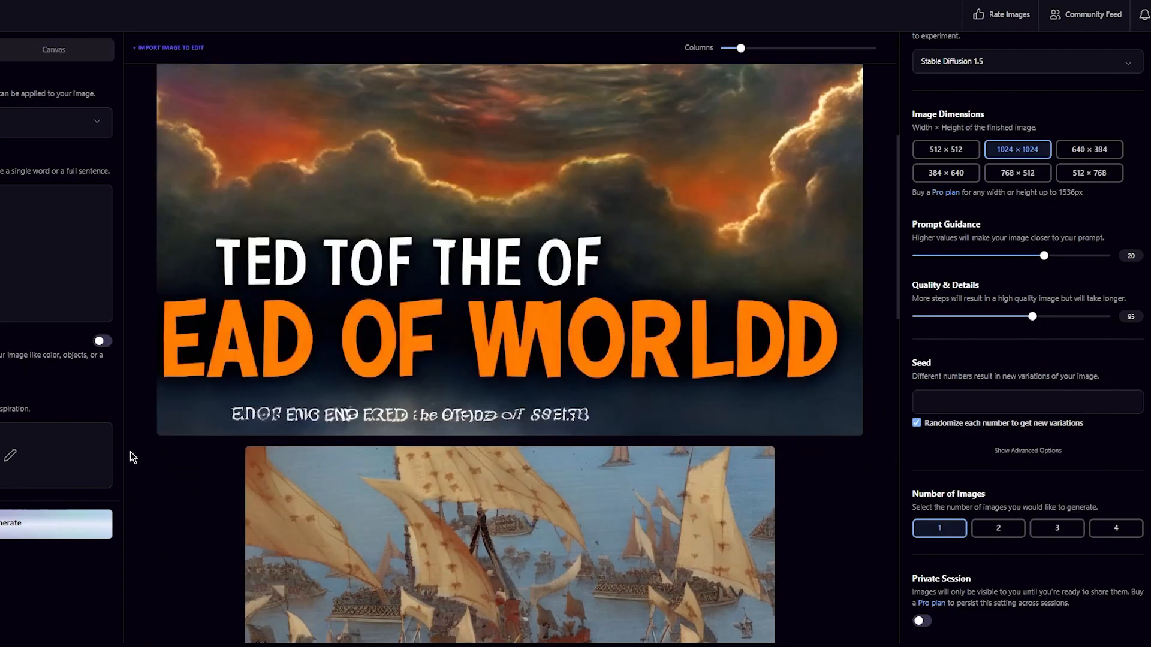
{"action": "scroll", "coordinate": [131, 419], "scroll_direction": "up", "scroll_amount": 5}
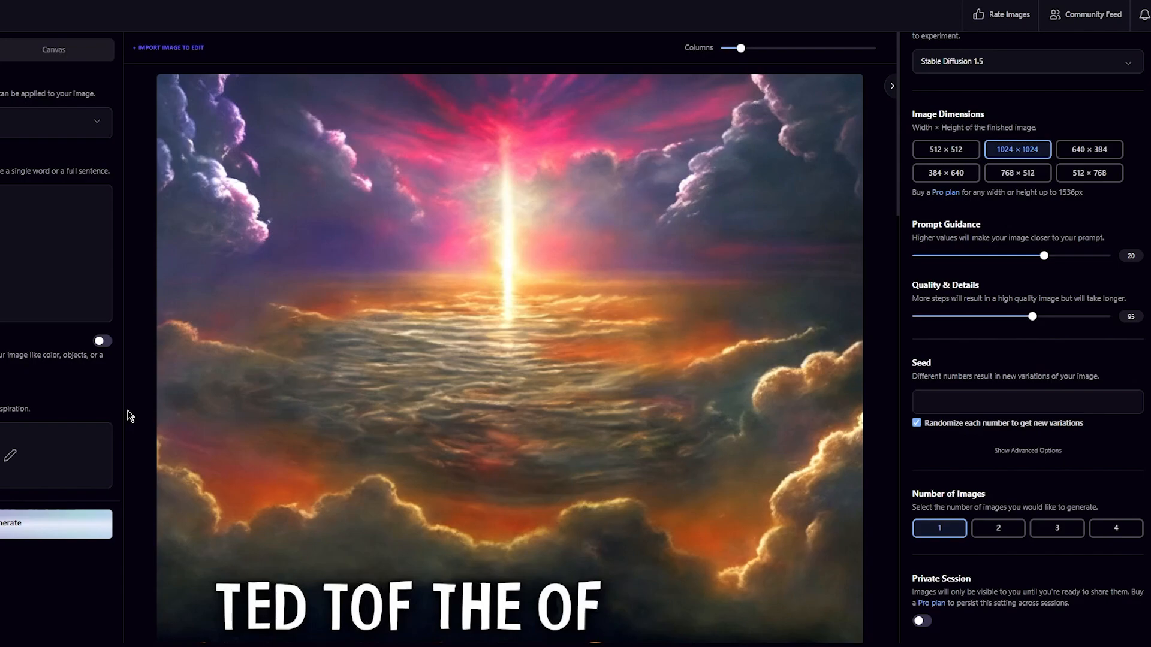
{"action": "scroll", "coordinate": [621, 308], "scroll_direction": "down", "scroll_amount": 4}
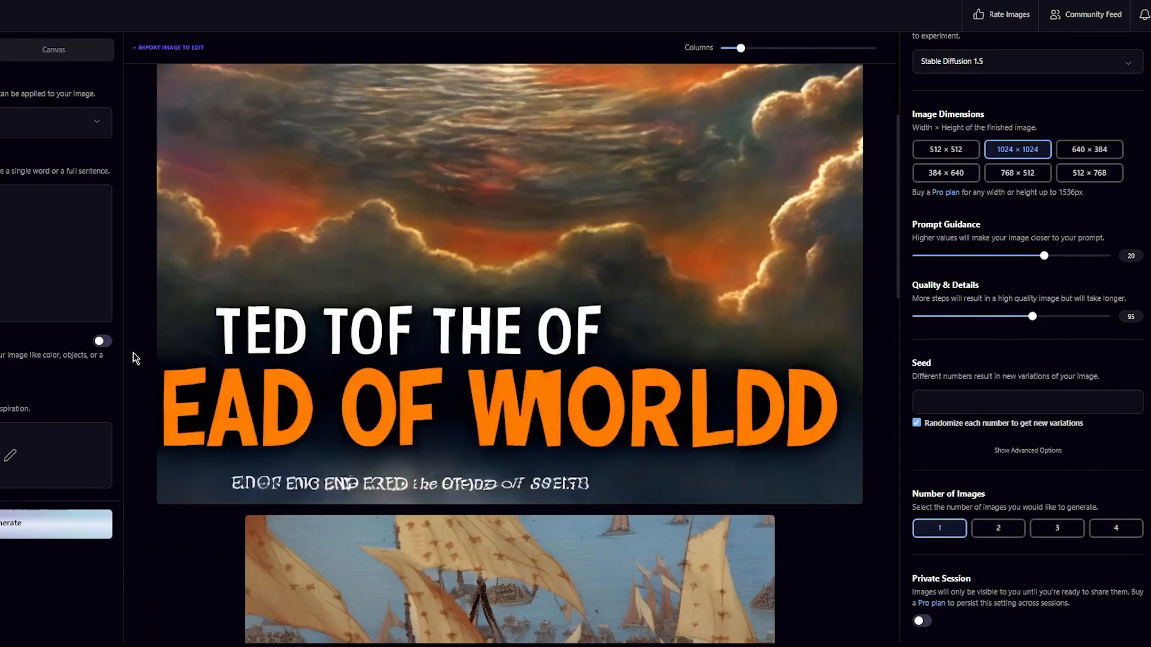
{"action": "scroll", "coordinate": [133, 353], "scroll_direction": "up", "scroll_amount": 4}
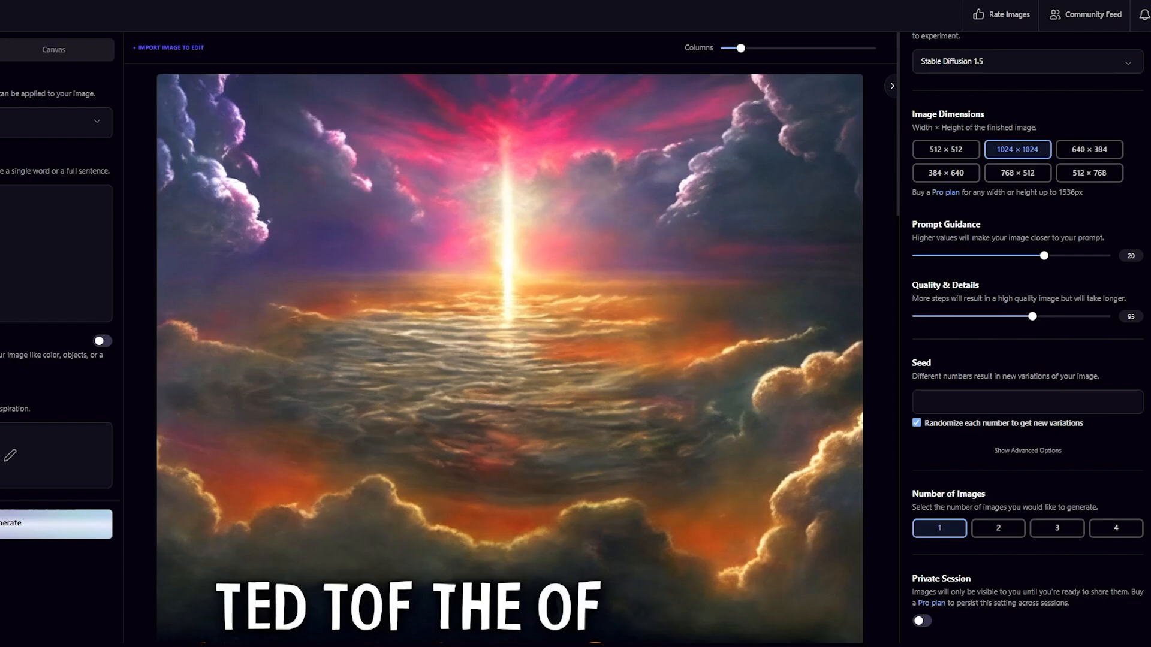
{"action": "scroll", "coordinate": [218, 232], "scroll_direction": "down", "scroll_amount": 4}
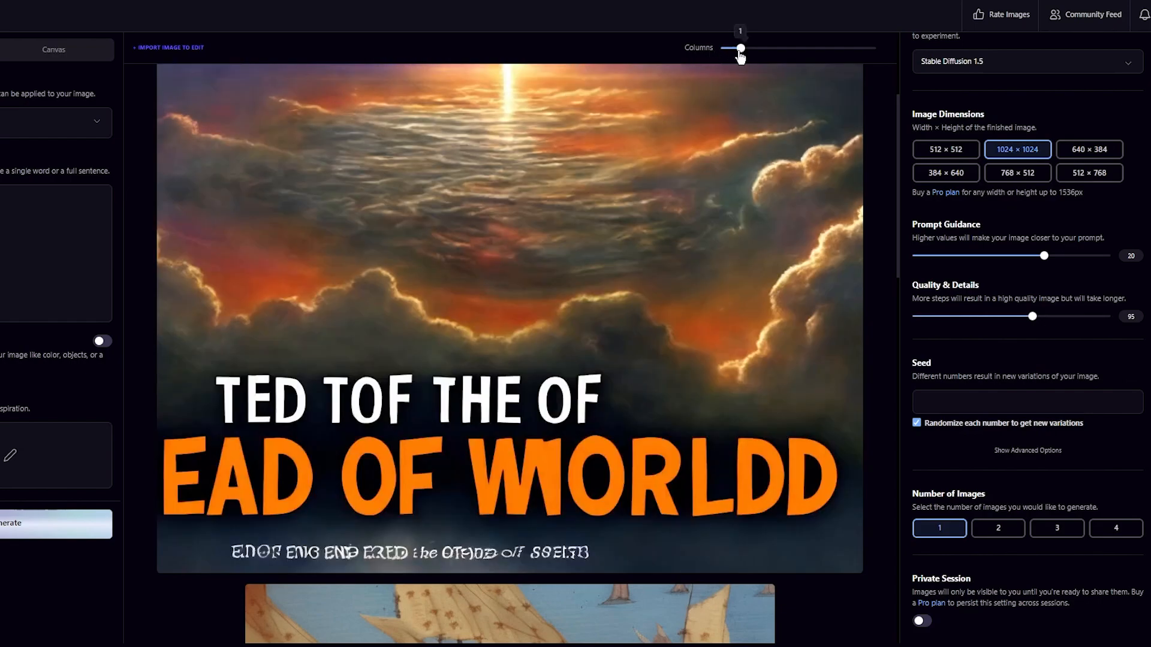
{"action": "left_click_drag", "start_coordinate": [741, 48], "coordinate": [801, 48]}
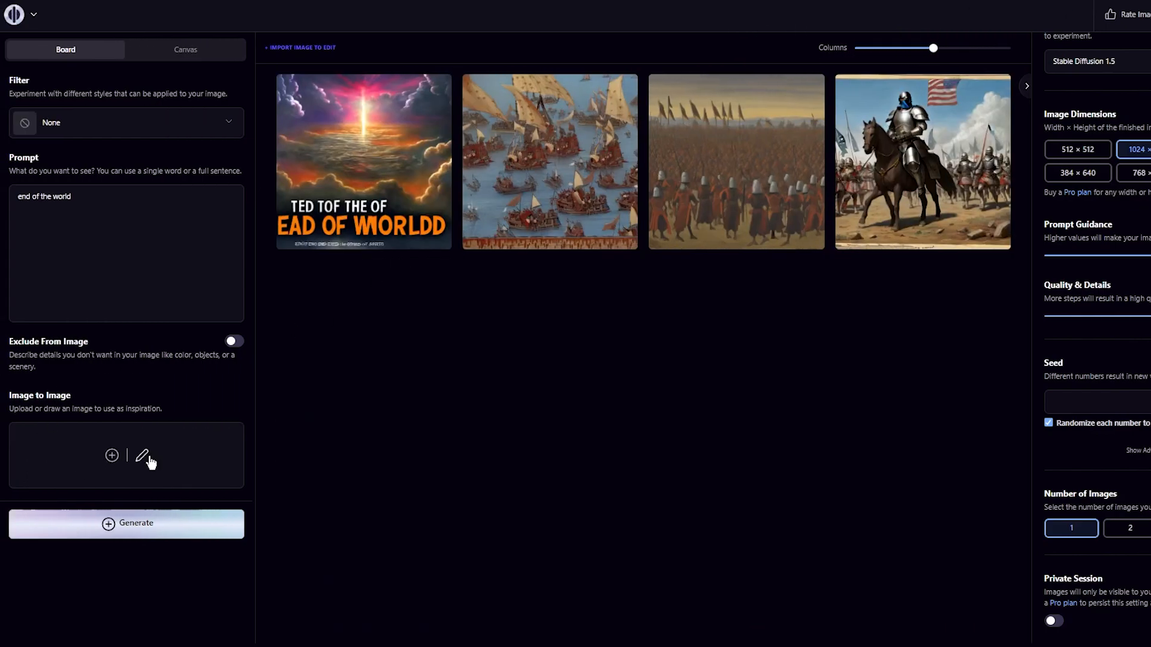
Draw a rough figure with an oval head, facial features and wide jagged body outline as the Image to Image inspiration, and finish the drawing.
{"action": "left_click", "coordinate": [147, 459]}
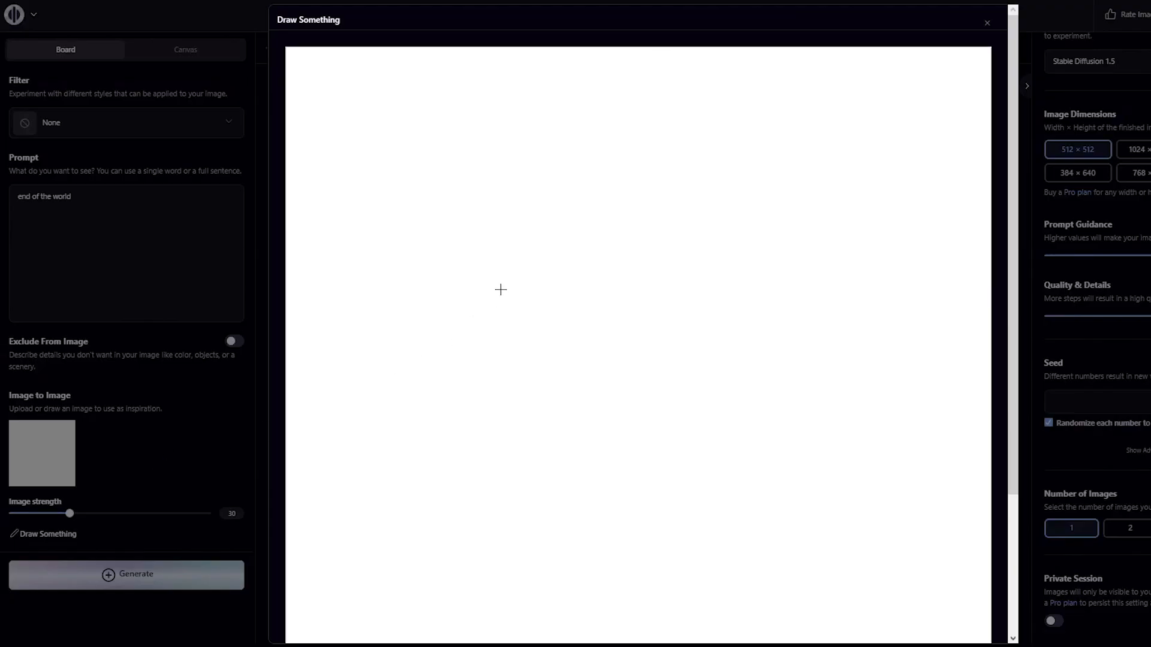
{"action": "mouse_move", "coordinate": [648, 118]}
{"action": "left_mouse_down"}
{"action": "mouse_move", "coordinate": [603, 115]}
{"action": "mouse_move", "coordinate": [611, 249]}
{"action": "mouse_move", "coordinate": [732, 154]}
{"action": "mouse_move", "coordinate": [638, 120]}
{"action": "left_mouse_up"}
{"action": "mouse_move", "coordinate": [599, 244]}
{"action": "left_mouse_down"}
{"action": "mouse_move", "coordinate": [598, 276]}
{"action": "mouse_move", "coordinate": [531, 306]}
{"action": "mouse_move", "coordinate": [451, 273]}
{"action": "mouse_move", "coordinate": [329, 270]}
{"action": "mouse_move", "coordinate": [287, 517]}
{"action": "mouse_move", "coordinate": [682, 461]}
{"action": "mouse_move", "coordinate": [737, 423]}
{"action": "mouse_move", "coordinate": [895, 585]}
{"action": "mouse_move", "coordinate": [961, 467]}
{"action": "mouse_move", "coordinate": [962, 346]}
{"action": "mouse_move", "coordinate": [890, 311]}
{"action": "mouse_move", "coordinate": [724, 325]}
{"action": "mouse_move", "coordinate": [705, 261]}
{"action": "left_mouse_up"}
{"action": "left_click", "coordinate": [609, 167]}
{"action": "left_click", "coordinate": [676, 174]}
{"action": "left_click", "coordinate": [641, 186]}
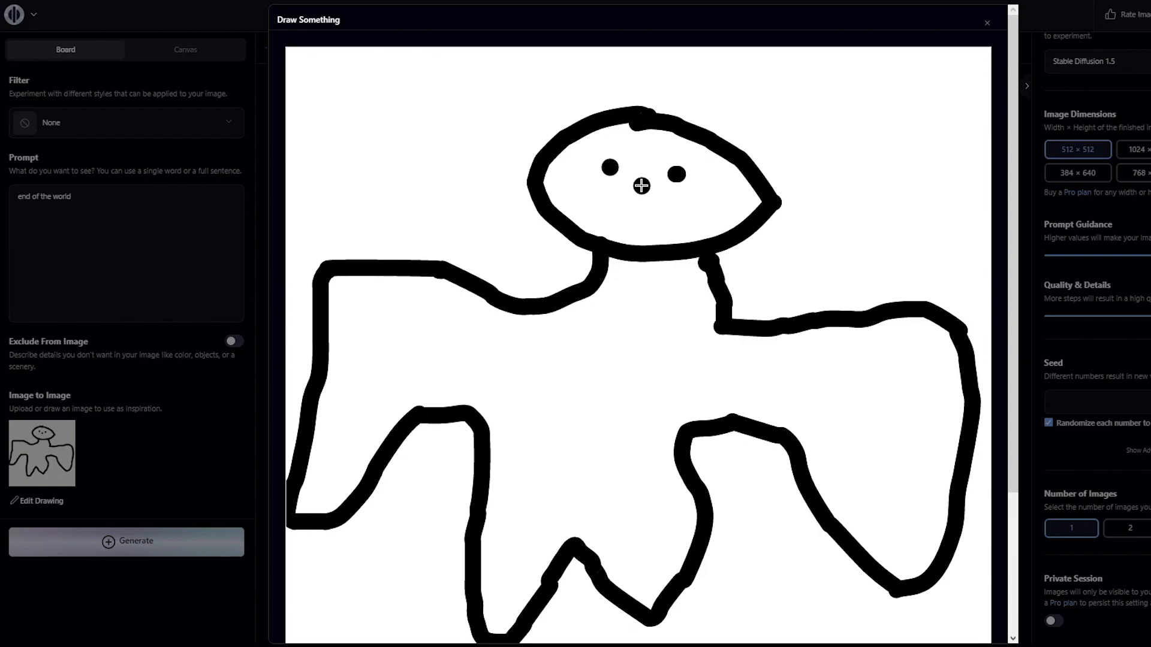
{"action": "left_click_drag", "start_coordinate": [625, 211], "coordinate": [652, 211]}
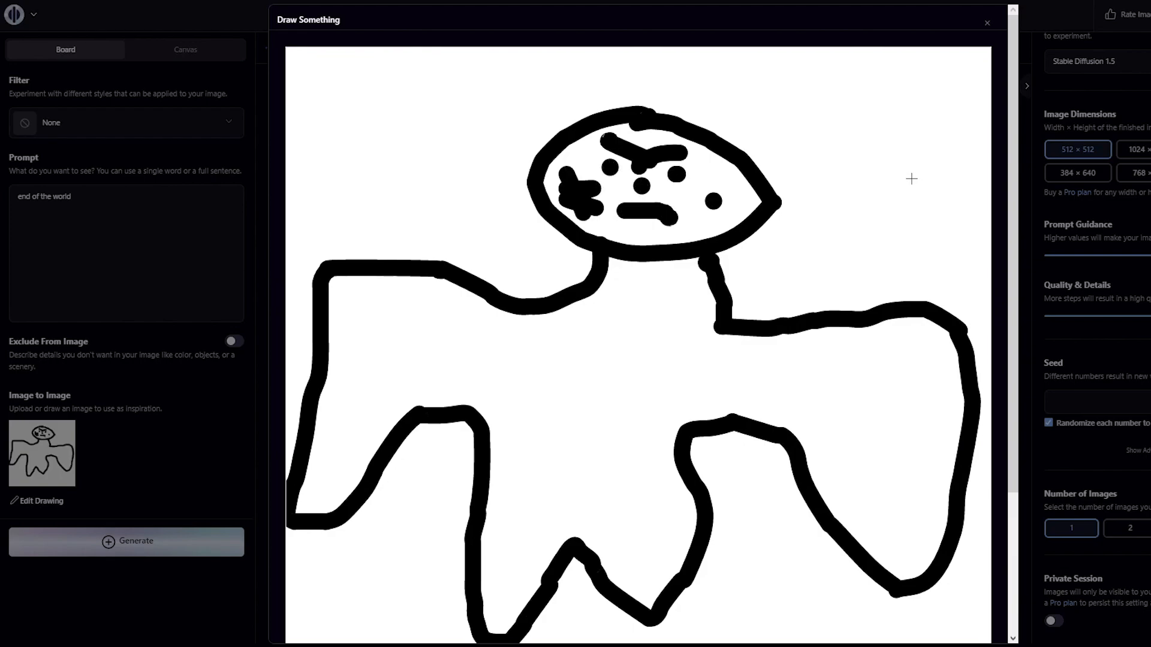
{"action": "scroll", "coordinate": [868, 280], "scroll_direction": "down", "scroll_amount": 4}
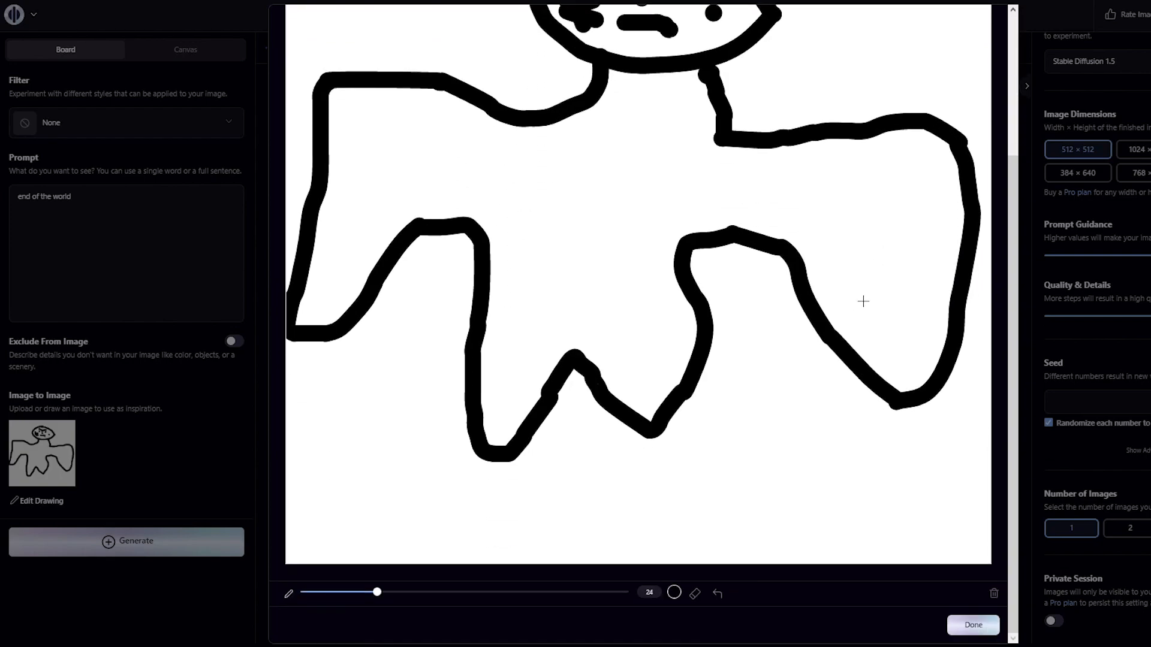
{"action": "left_click", "coordinate": [962, 625]}
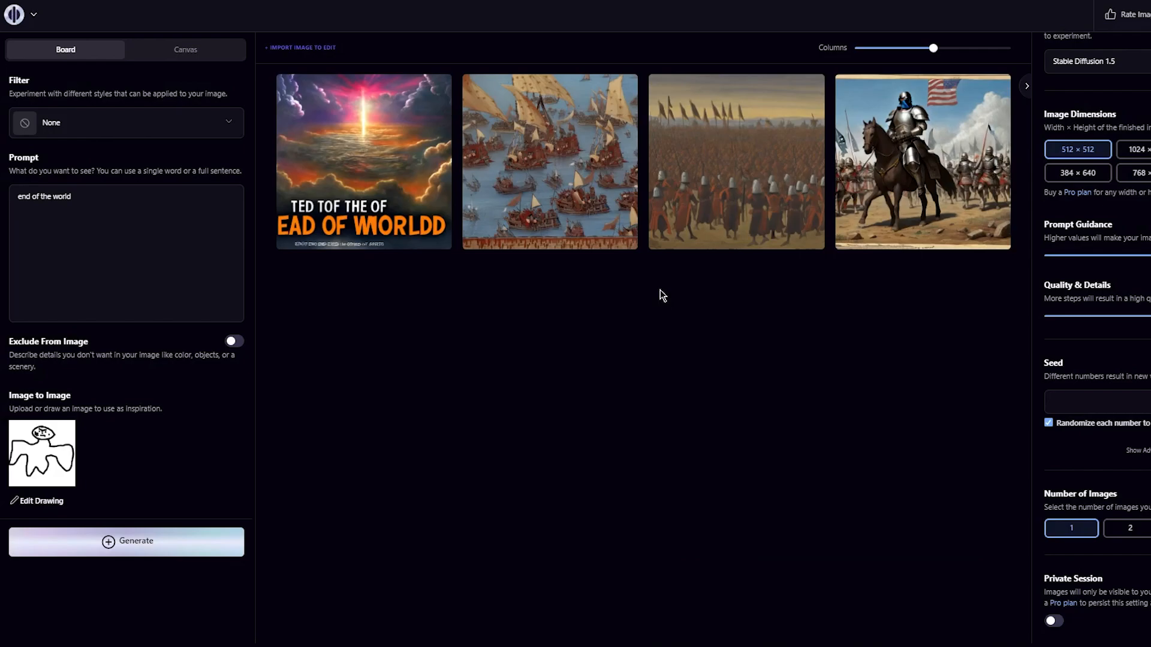
Change the prompt to "bodybuilder in gym", with Prompt Guidance at 5 and Quality & Details at 32.
{"action": "triple_click", "coordinate": [44, 196]}
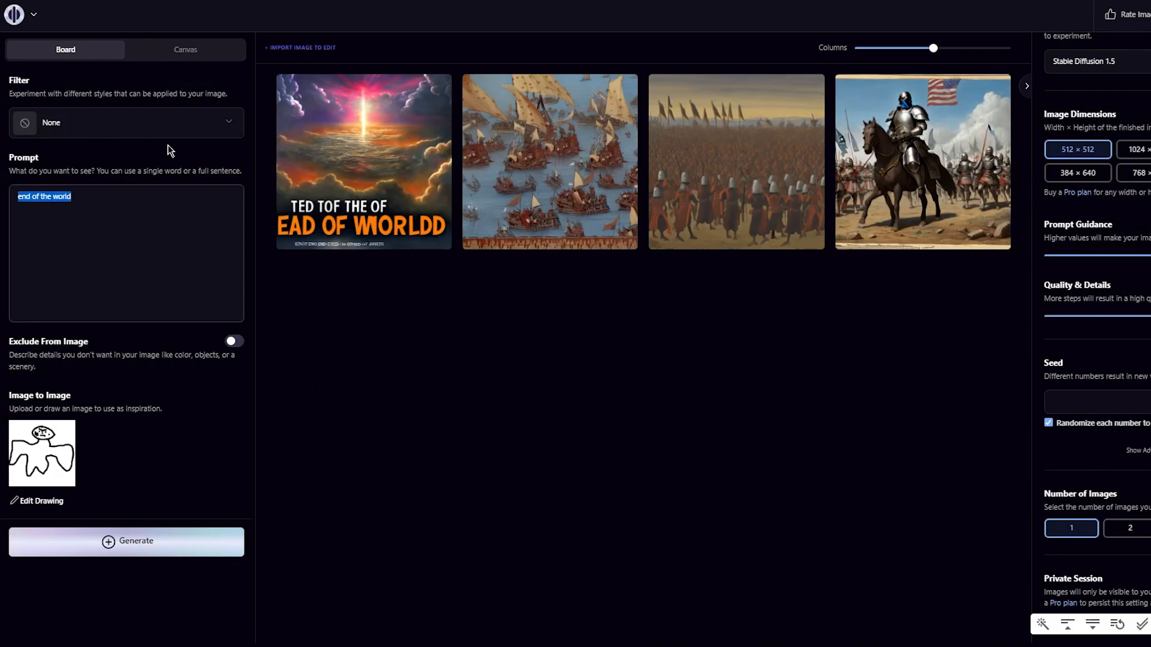
{"action": "type", "text": "boo"}
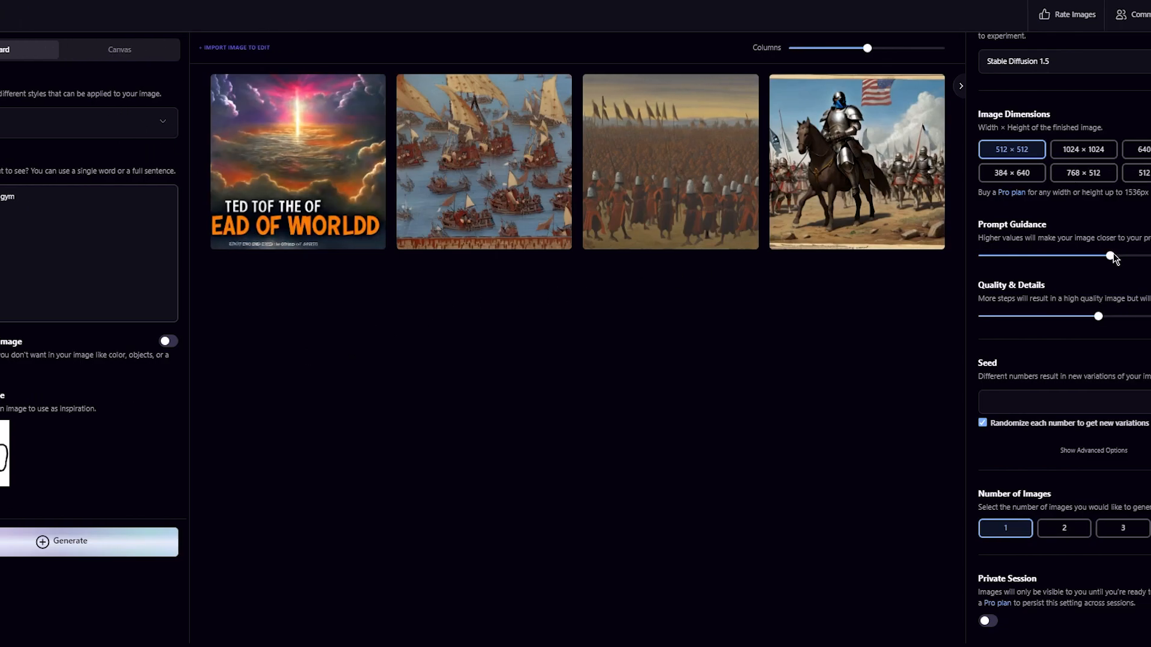
{"action": "left_click_drag", "start_coordinate": [1150, 256], "coordinate": [1088, 267]}
{"action": "left_click_drag", "start_coordinate": [955, 264], "coordinate": [944, 259]}
{"action": "left_click_drag", "start_coordinate": [1032, 316], "coordinate": [943, 317]}
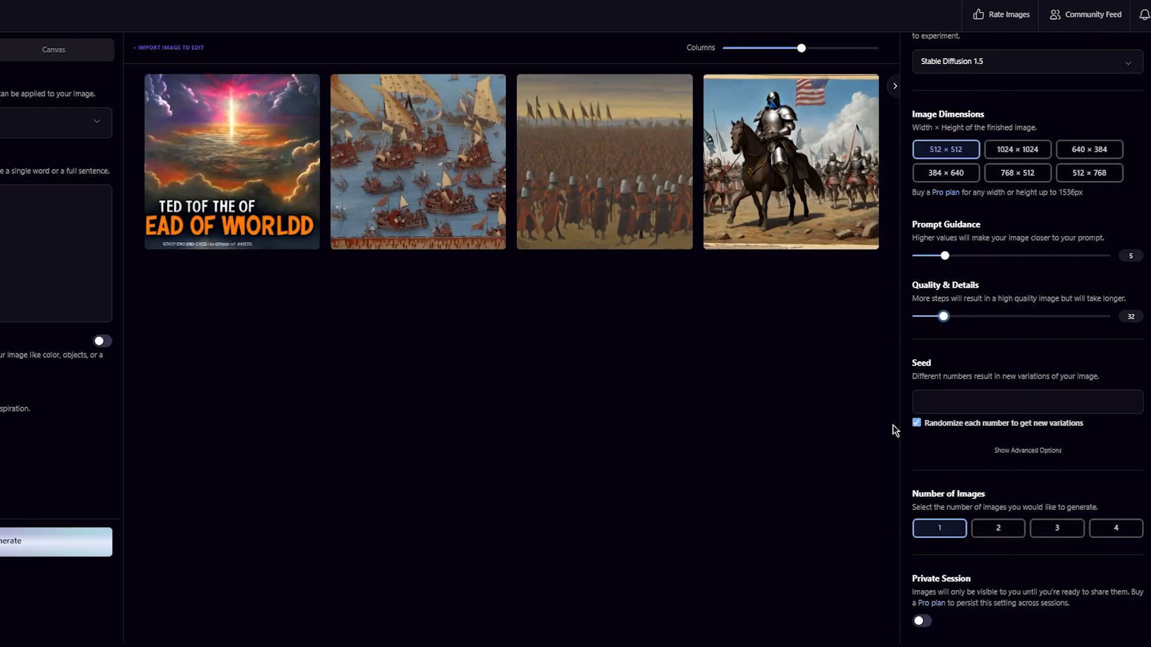
Set the number of images to 4 and generate from the bodybuilder prompt and the drawing.
{"action": "left_click", "coordinate": [1131, 533]}
{"action": "scroll", "coordinate": [1084, 496], "scroll_direction": "up", "scroll_amount": 2}
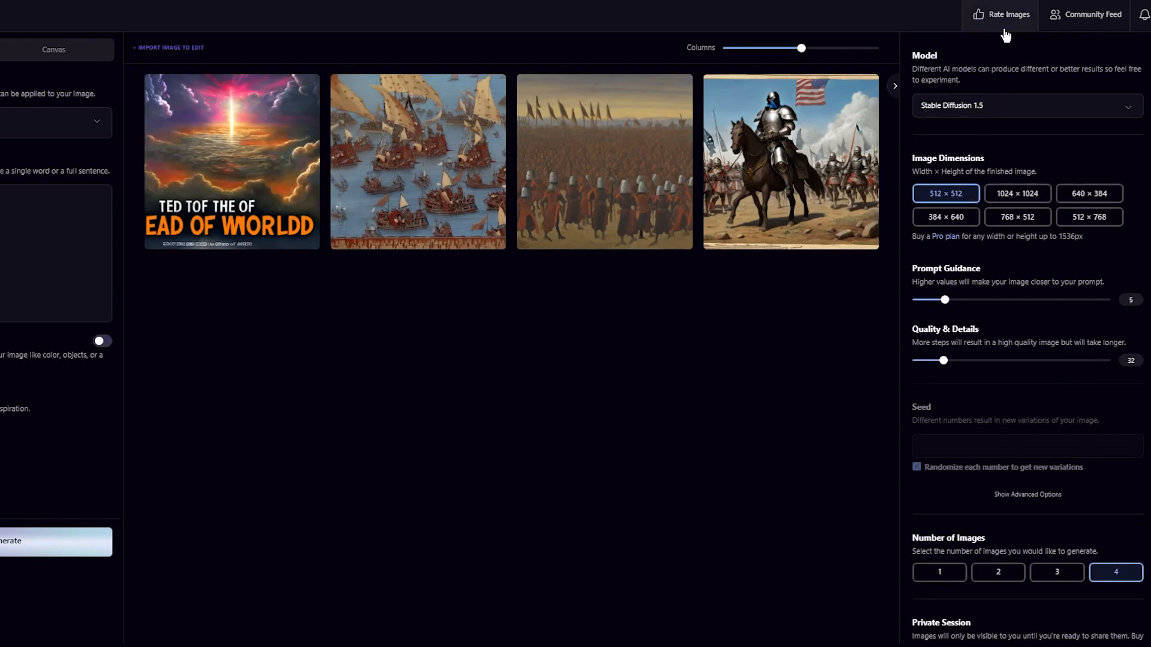
{"action": "left_click", "coordinate": [60, 541]}
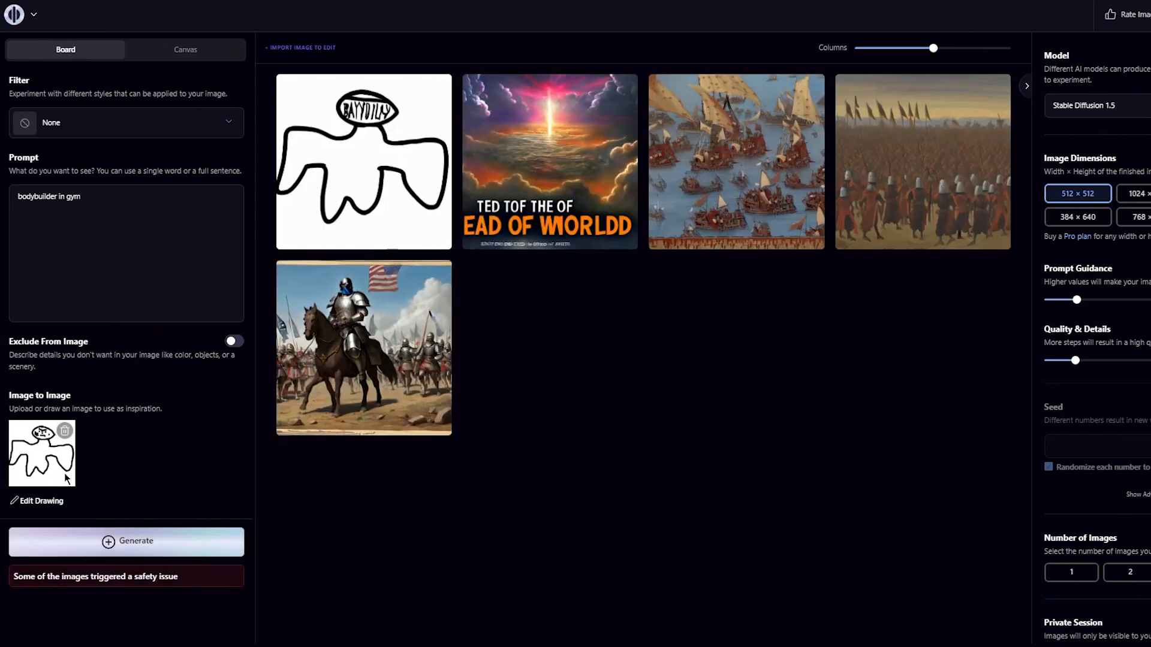
Inspect the image generated from the drawing, reducing the board columns to the minimum to enlarge it.
{"action": "left_click", "coordinate": [386, 163]}
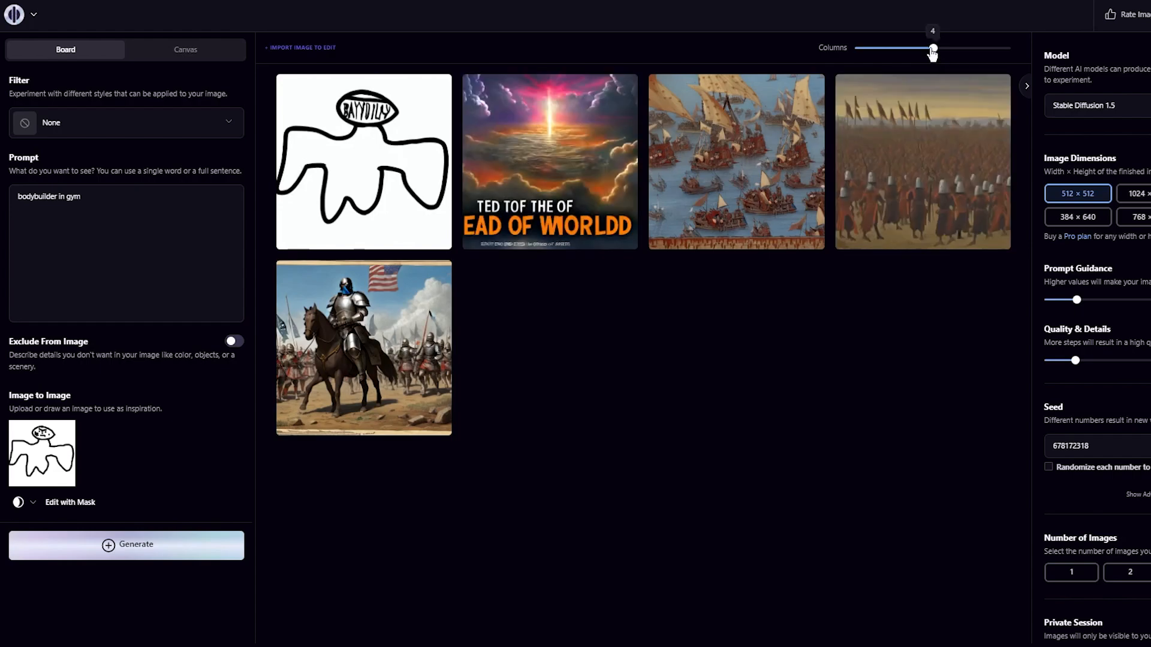
{"action": "left_click_drag", "start_coordinate": [933, 48], "coordinate": [853, 48]}
{"action": "mouse_move", "coordinate": [732, 334]}
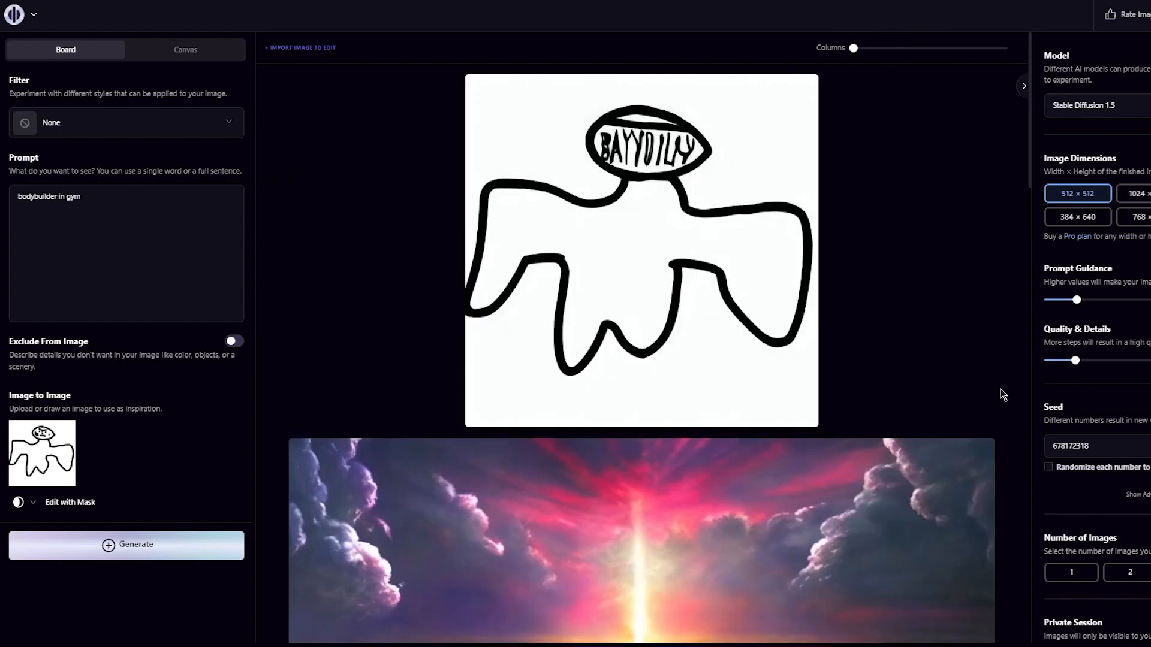
Remove the drawing from Image to Image and generate the bodybuilder images from the prompt alone.
{"action": "mouse_move", "coordinate": [36, 458]}
{"action": "left_click", "coordinate": [65, 431]}
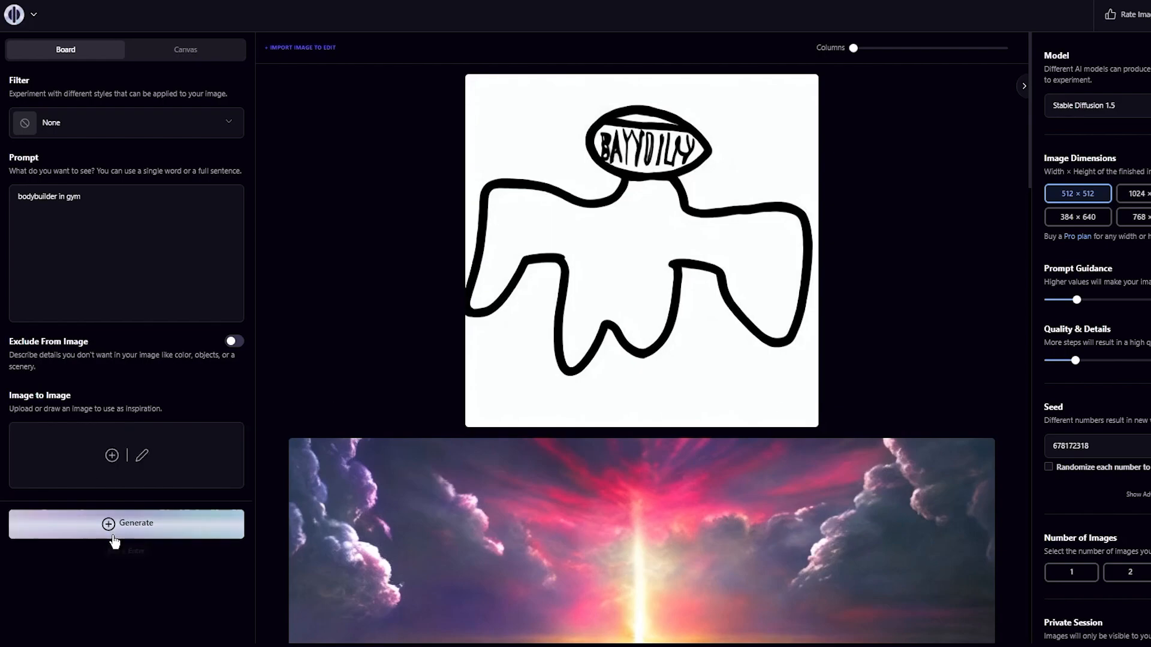
{"action": "left_click", "coordinate": [110, 524]}
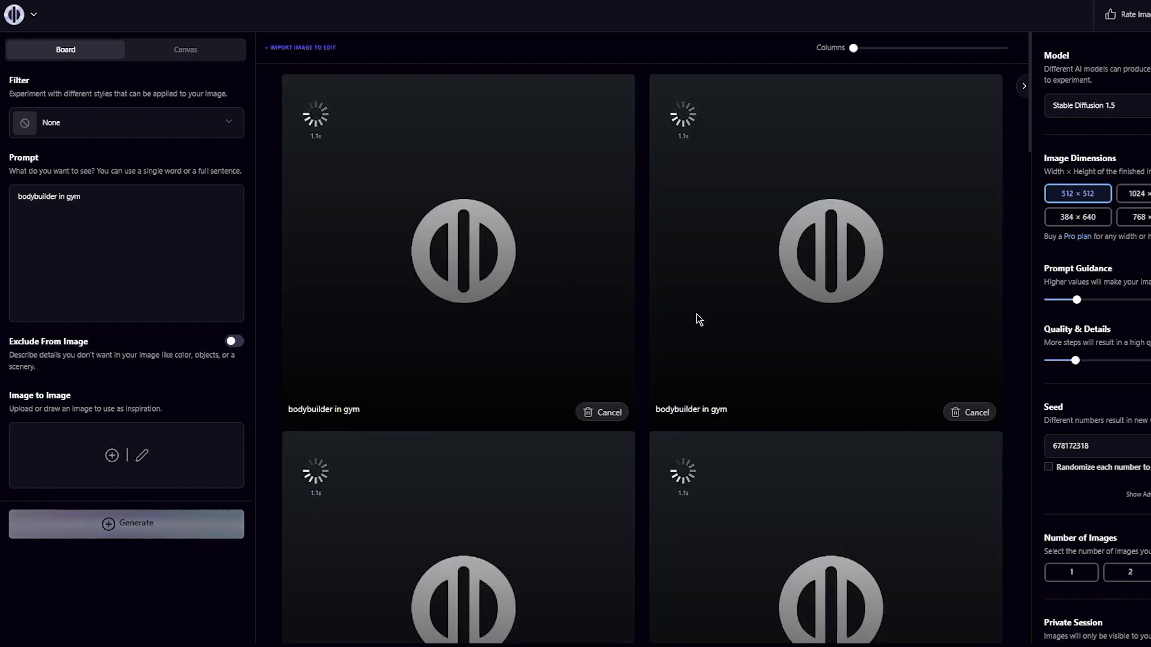
Review the four generated bodybuilder images and compare them with the earlier images on the board.
{"action": "scroll", "coordinate": [285, 303], "scroll_direction": "down", "scroll_amount": 2}
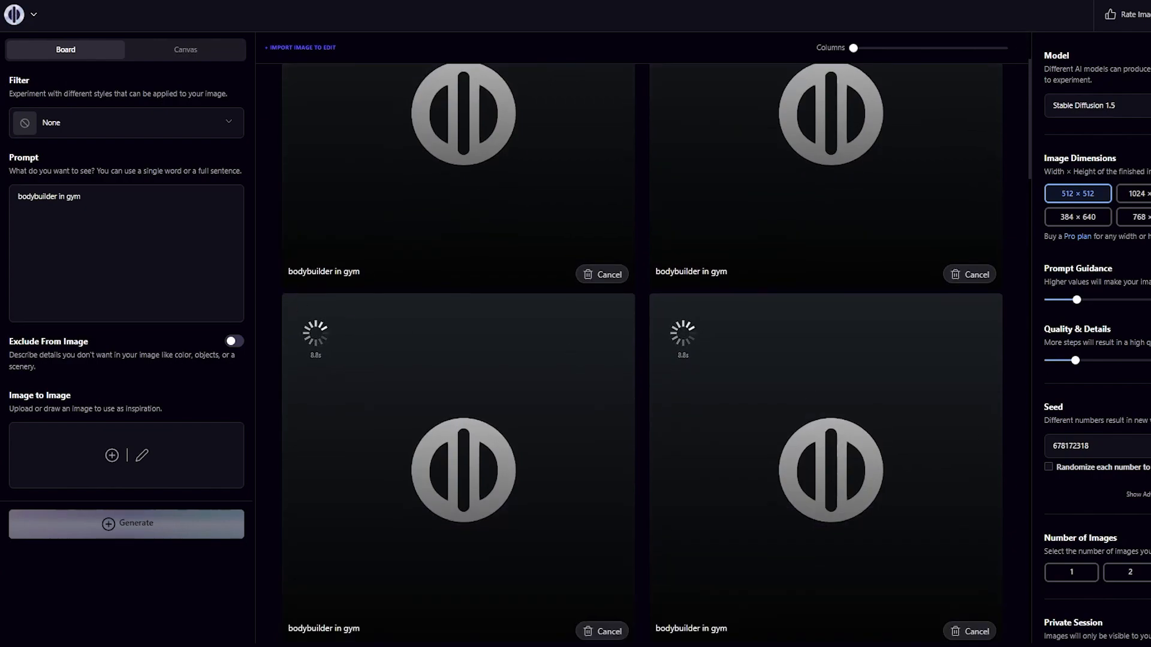
{"action": "scroll", "coordinate": [312, 360], "scroll_direction": "up", "scroll_amount": 2}
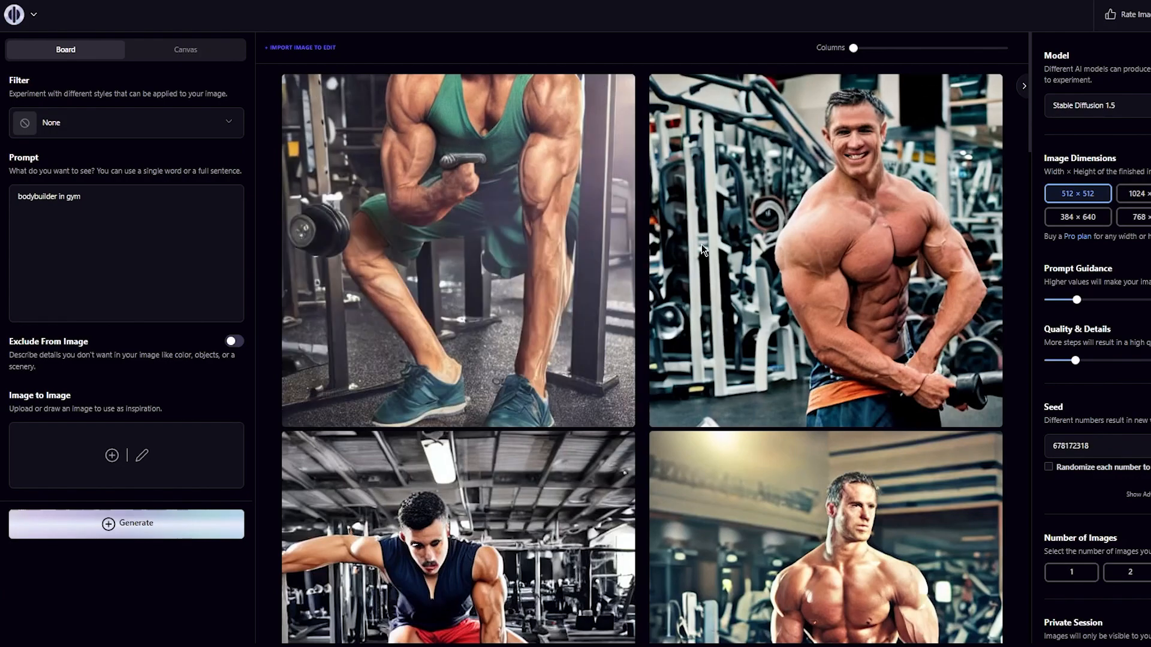
{"action": "scroll", "coordinate": [653, 224], "scroll_direction": "down", "scroll_amount": 5}
{"action": "scroll", "coordinate": [653, 224], "scroll_direction": "up", "scroll_amount": 5}
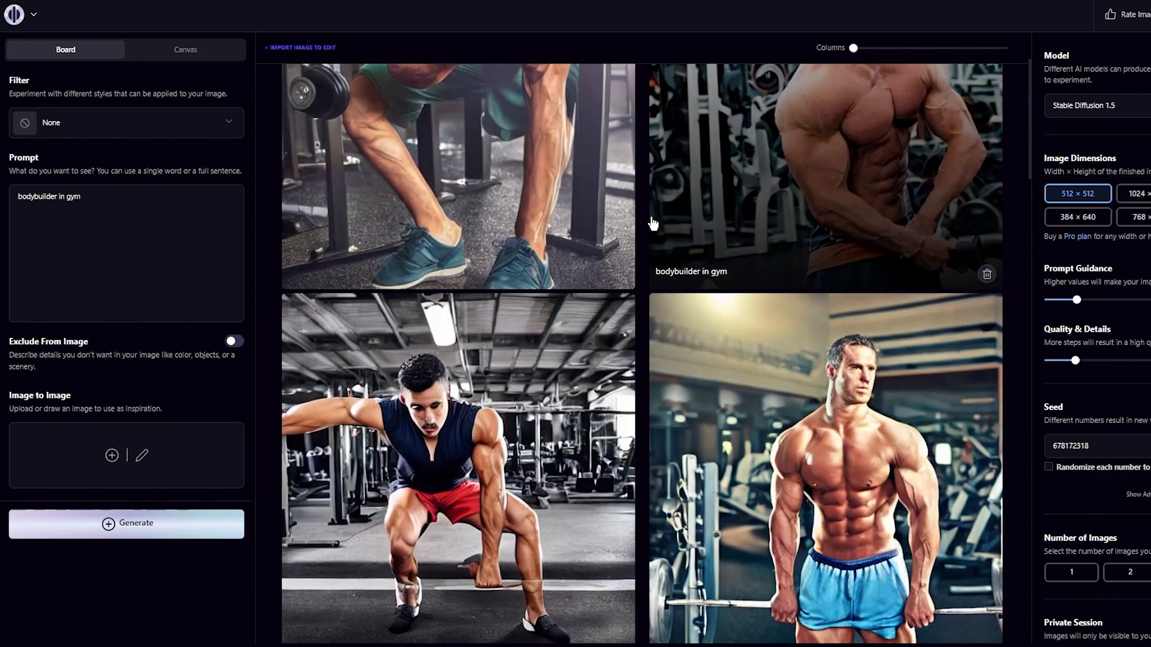
{"action": "scroll", "coordinate": [725, 425], "scroll_direction": "down", "scroll_amount": 3}
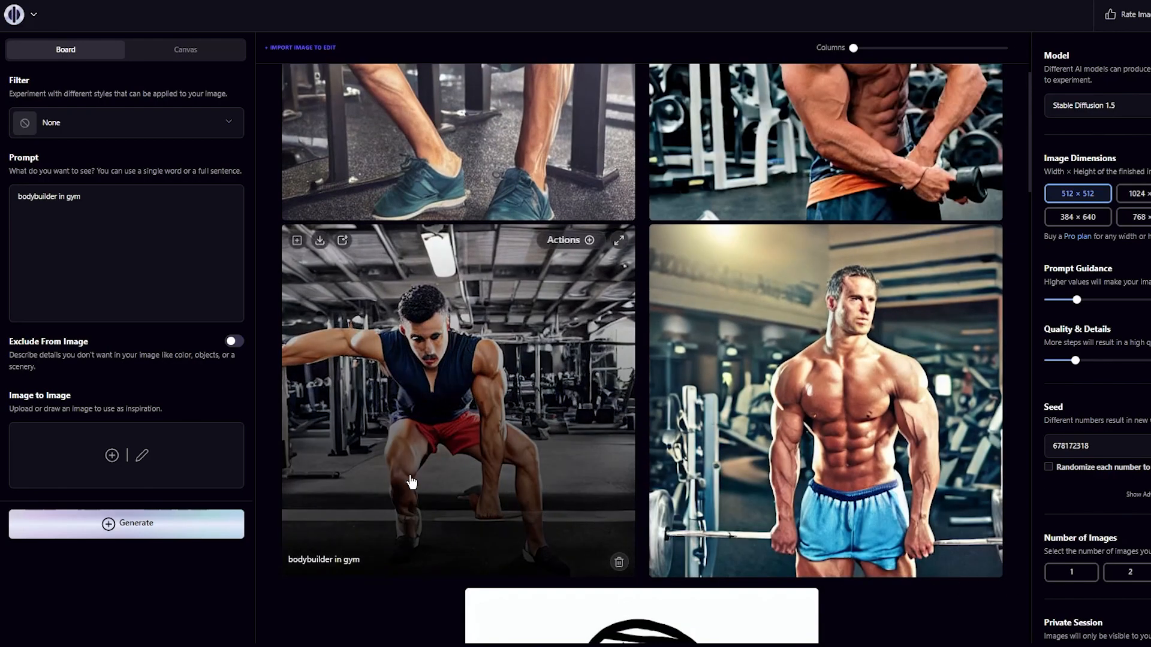
{"action": "scroll", "coordinate": [654, 441], "scroll_direction": "down", "scroll_amount": 5}
{"action": "scroll", "coordinate": [886, 352], "scroll_direction": "down", "scroll_amount": 5}
{"action": "scroll", "coordinate": [887, 351], "scroll_direction": "up", "scroll_amount": 11}
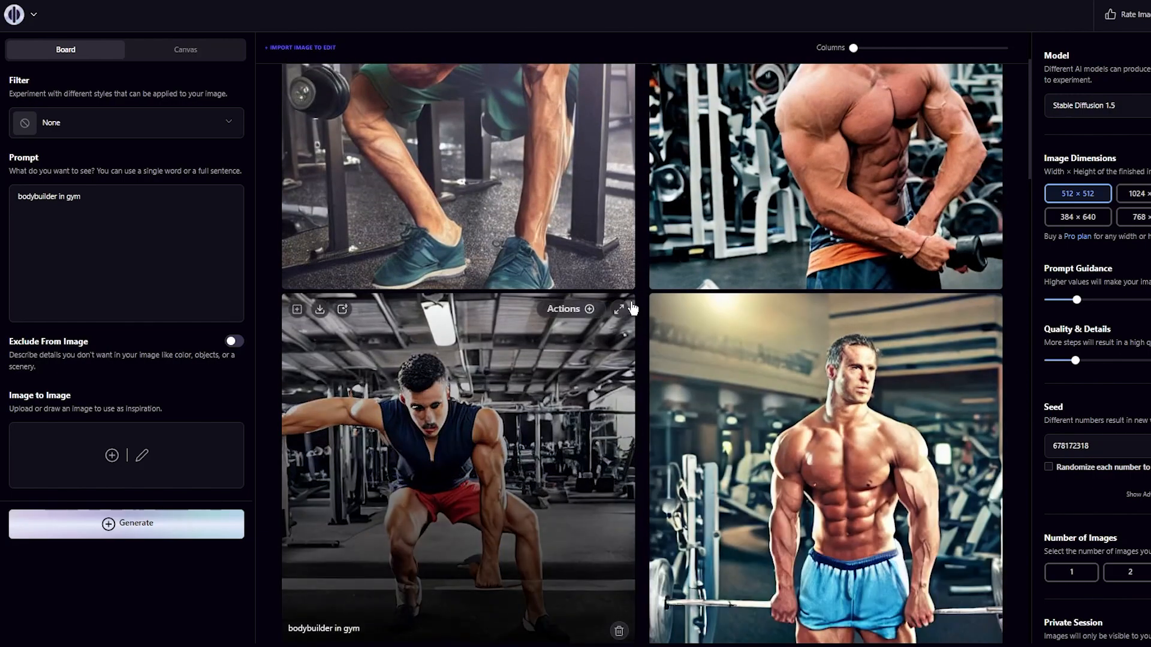
{"action": "scroll", "coordinate": [593, 312], "scroll_direction": "up", "scroll_amount": 2}
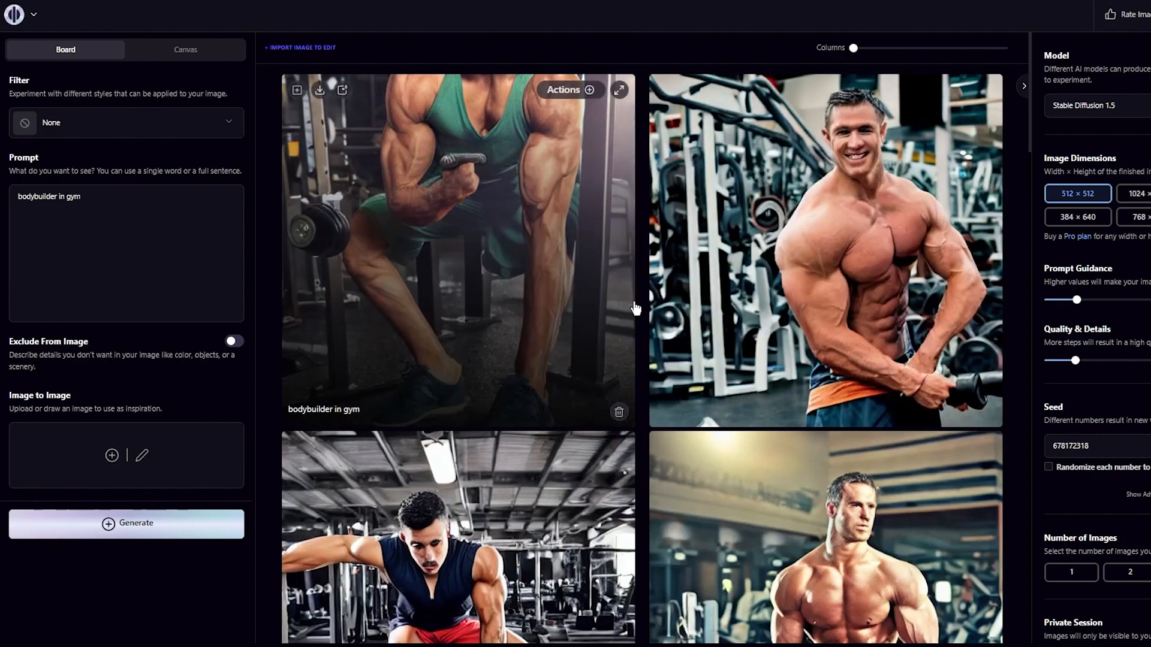
{"action": "scroll", "coordinate": [635, 308], "scroll_direction": "down", "scroll_amount": 5}
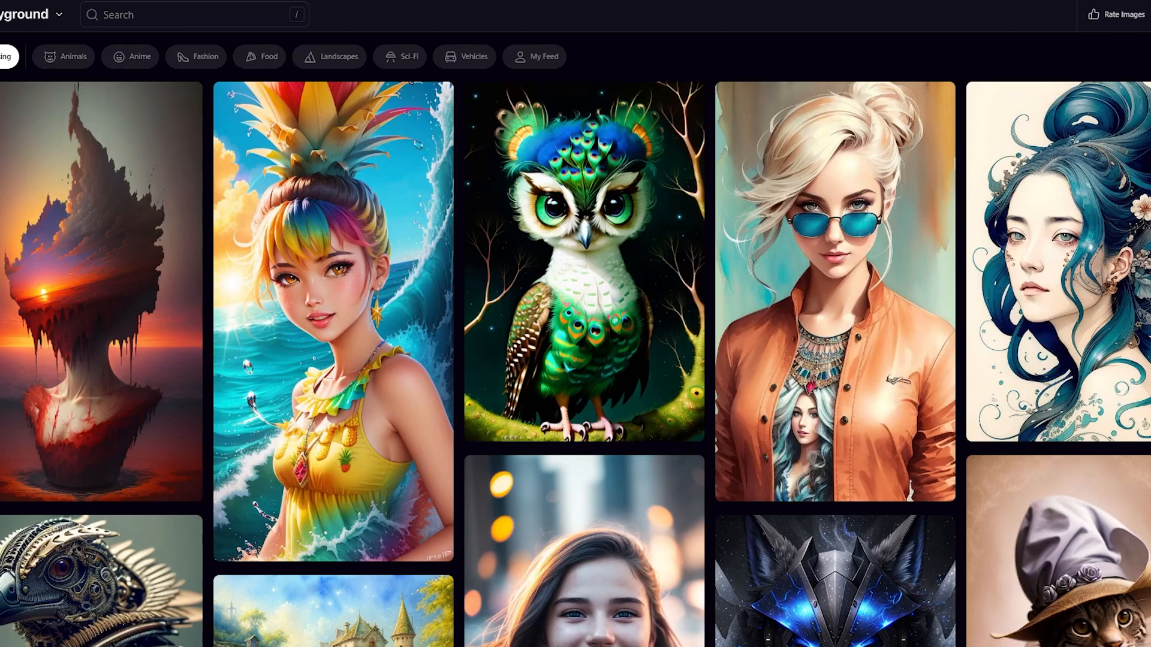
Browse the artworks in the community feed and view the prompt details of the girl portrait with sunglasses.
{"action": "scroll", "coordinate": [644, 216], "scroll_direction": "down", "scroll_amount": 10}
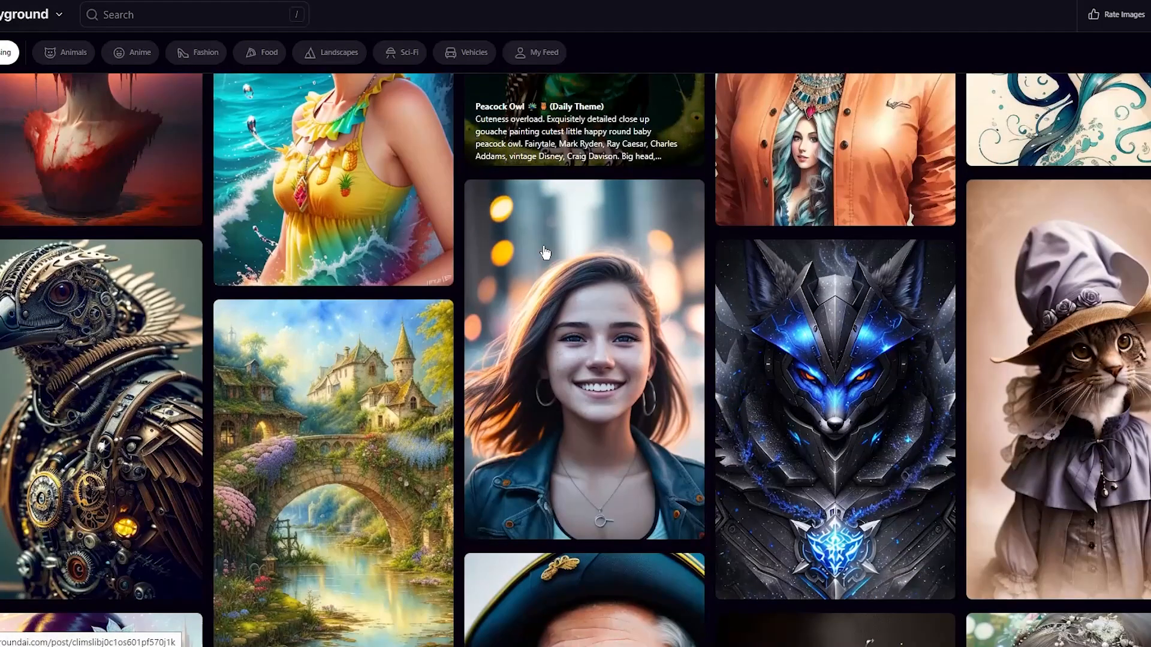
{"action": "scroll", "coordinate": [645, 216], "scroll_direction": "up", "scroll_amount": 7}
{"action": "scroll", "coordinate": [644, 215], "scroll_direction": "up", "scroll_amount": 3}
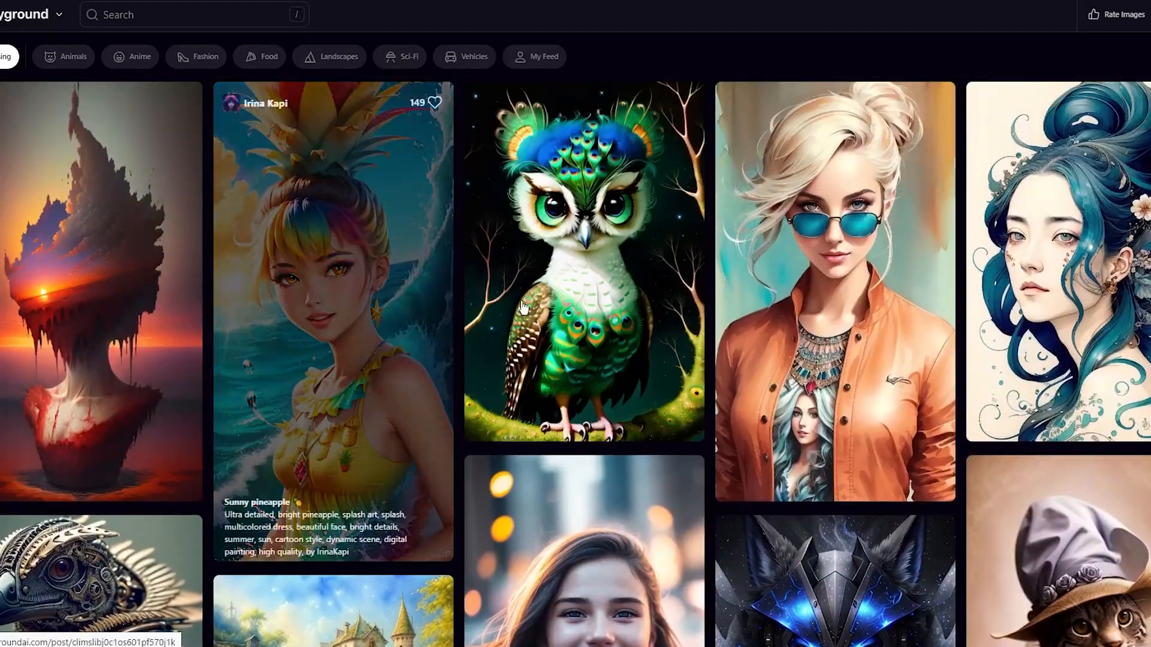
{"action": "mouse_move", "coordinate": [802, 334]}
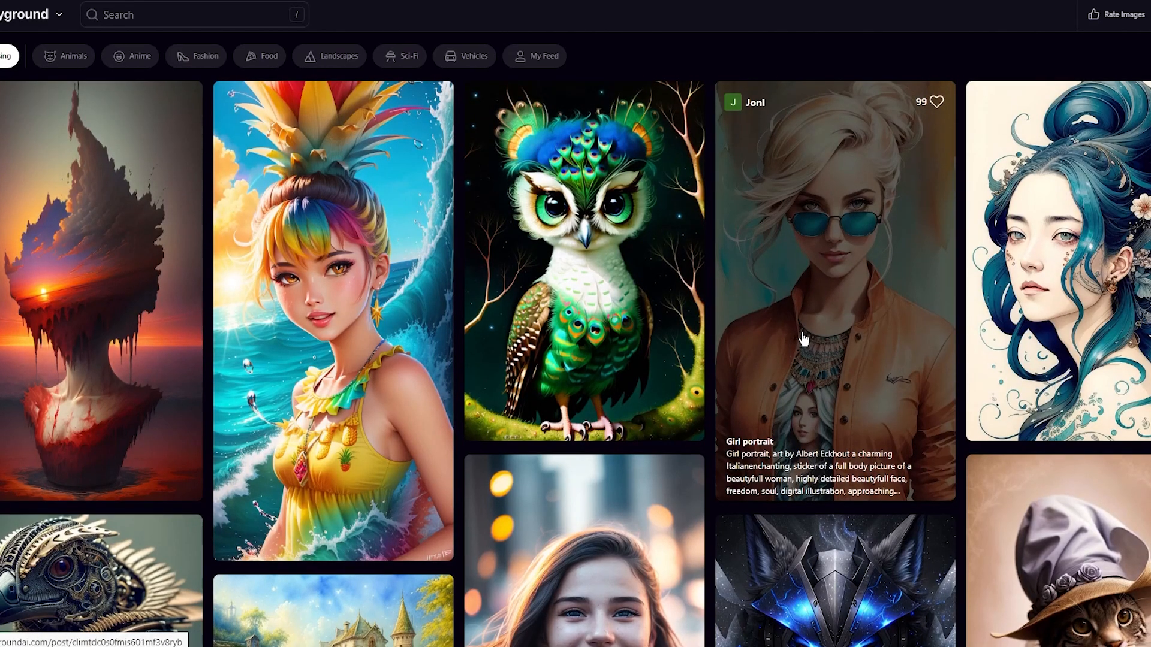
Look further down the community feed at the range of artwork styles, and preview the prompt of the smiling woman's street portrait.
{"action": "scroll", "coordinate": [779, 324], "scroll_direction": "down", "scroll_amount": 12}
{"action": "scroll", "coordinate": [633, 324], "scroll_direction": "down", "scroll_amount": 5}
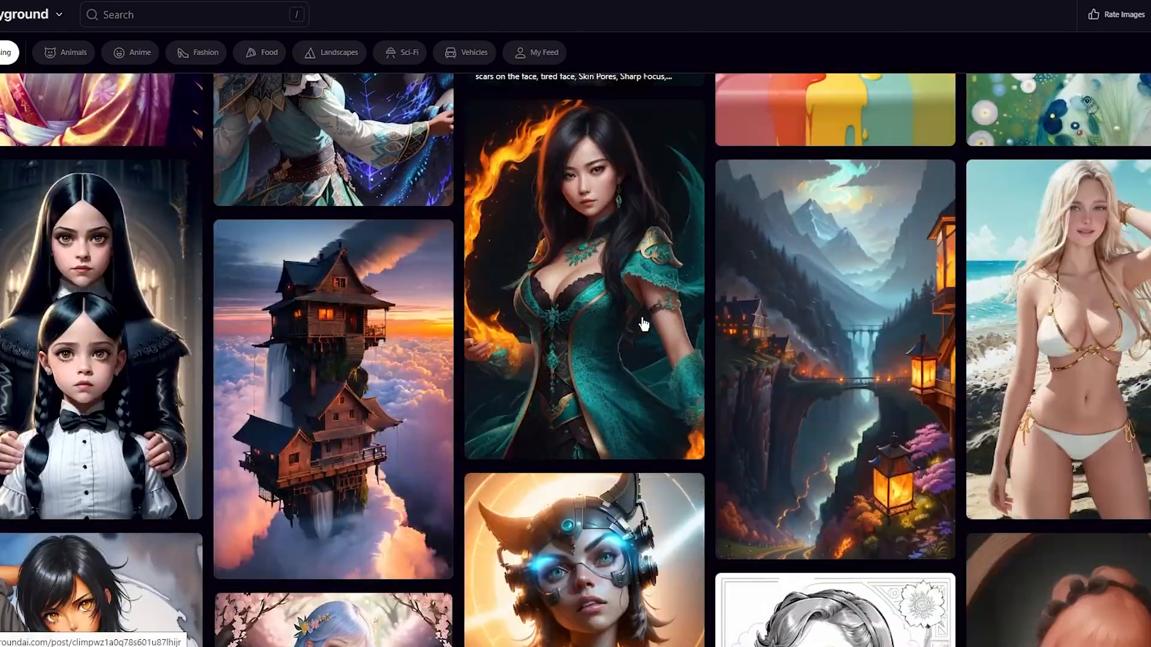
{"action": "scroll", "coordinate": [627, 335], "scroll_direction": "down", "scroll_amount": 15}
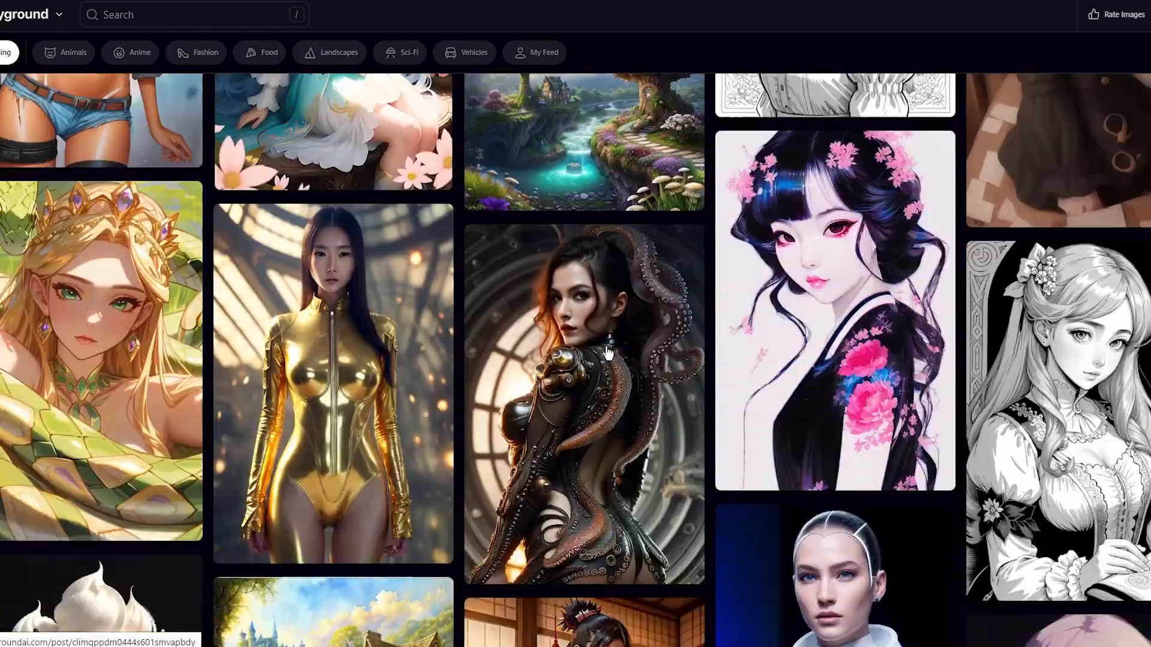
{"action": "scroll", "coordinate": [607, 354], "scroll_direction": "down", "scroll_amount": 15}
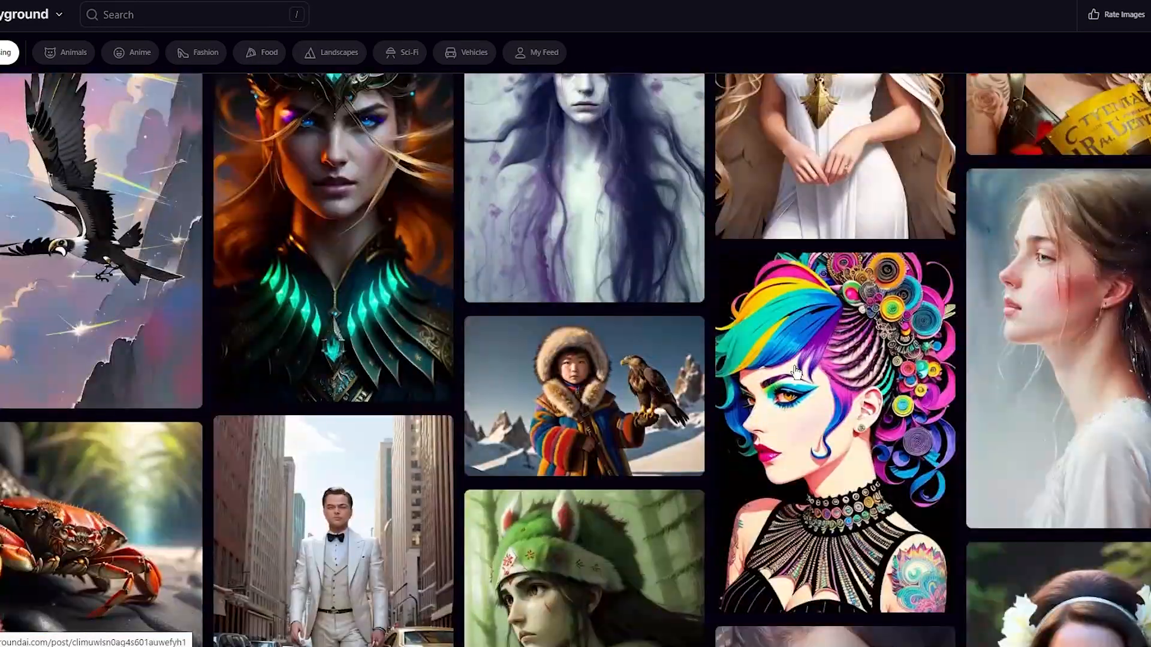
{"action": "scroll", "coordinate": [796, 373], "scroll_direction": "down", "scroll_amount": 7}
{"action": "scroll", "coordinate": [883, 354], "scroll_direction": "up", "scroll_amount": 6}
{"action": "scroll", "coordinate": [883, 353], "scroll_direction": "down", "scroll_amount": 15}
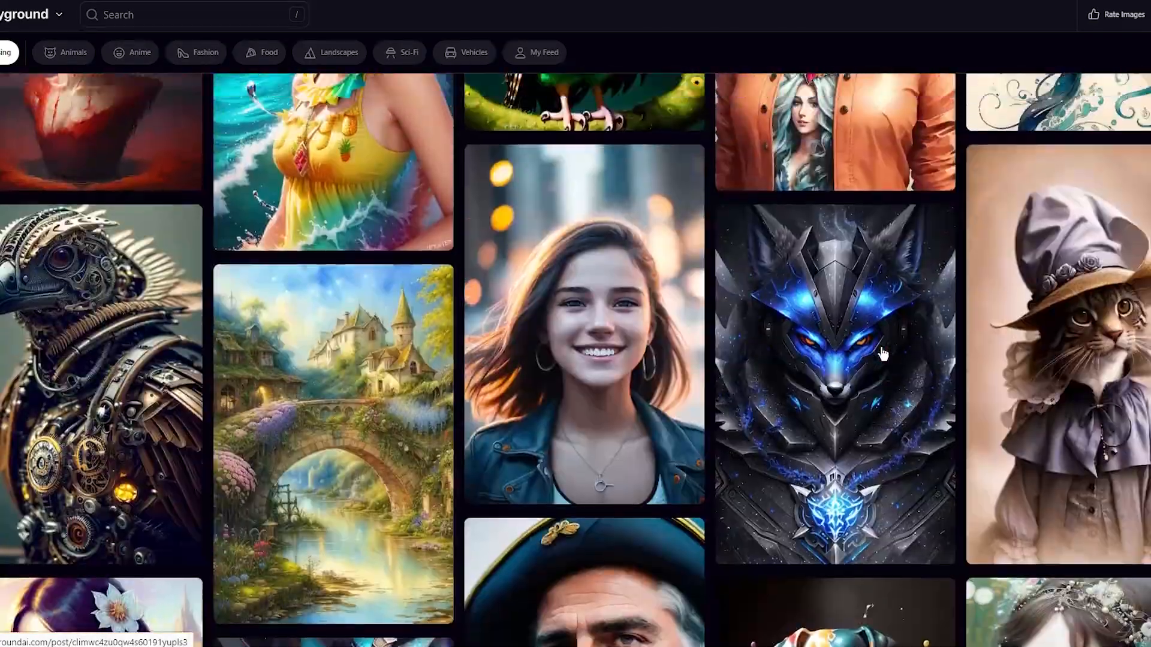
{"action": "scroll", "coordinate": [884, 354], "scroll_direction": "up", "scroll_amount": 5}
{"action": "mouse_move", "coordinate": [625, 350]}
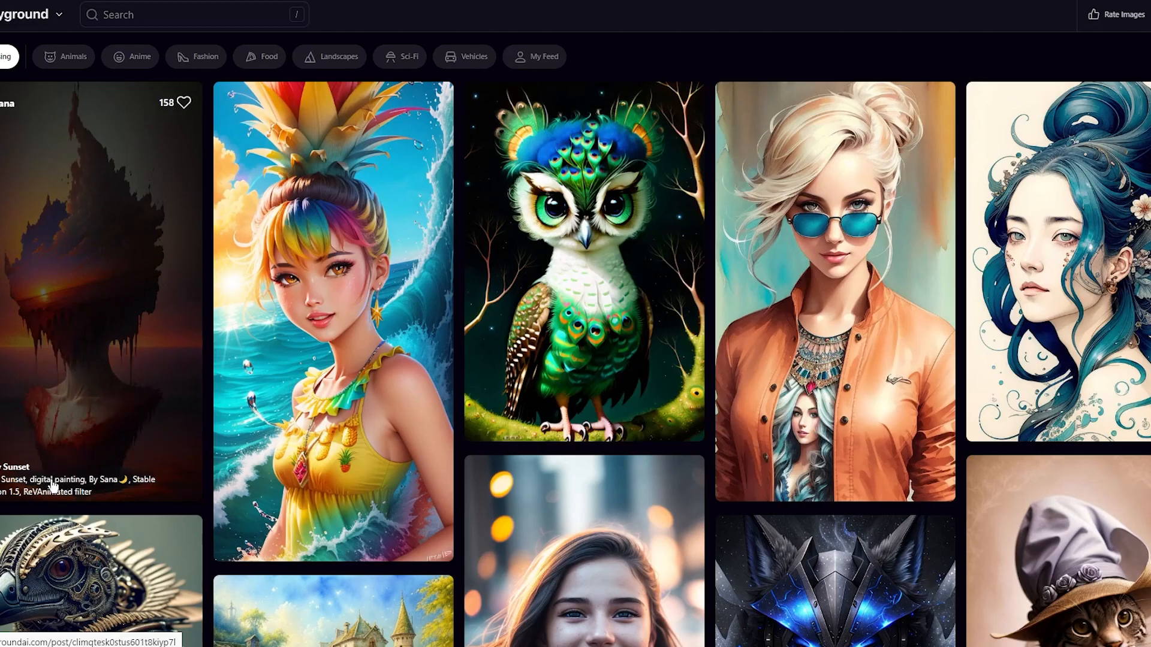
{"action": "scroll", "coordinate": [74, 461], "scroll_direction": "down", "scroll_amount": 5}
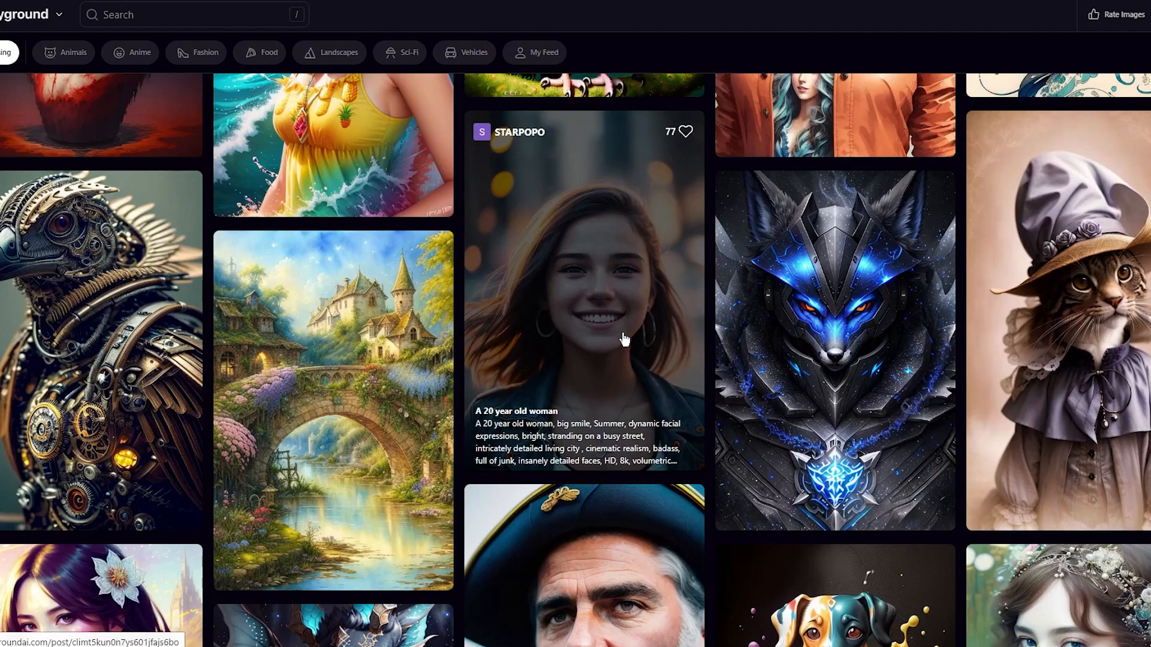
{"action": "scroll", "coordinate": [624, 340], "scroll_direction": "up", "scroll_amount": 5}
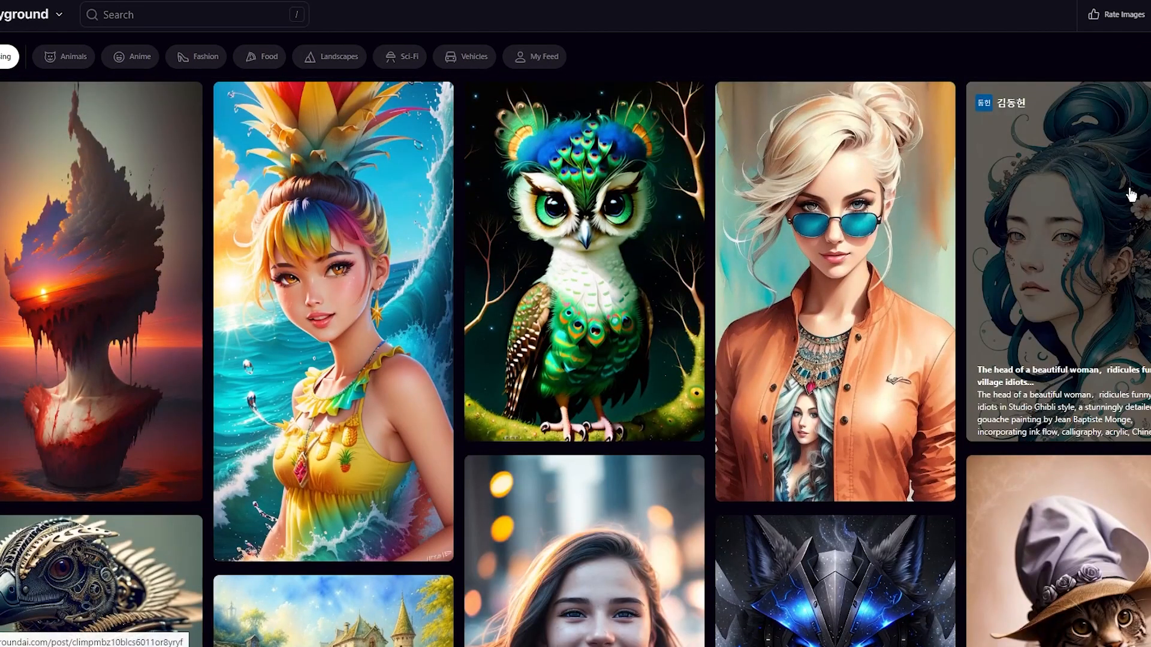